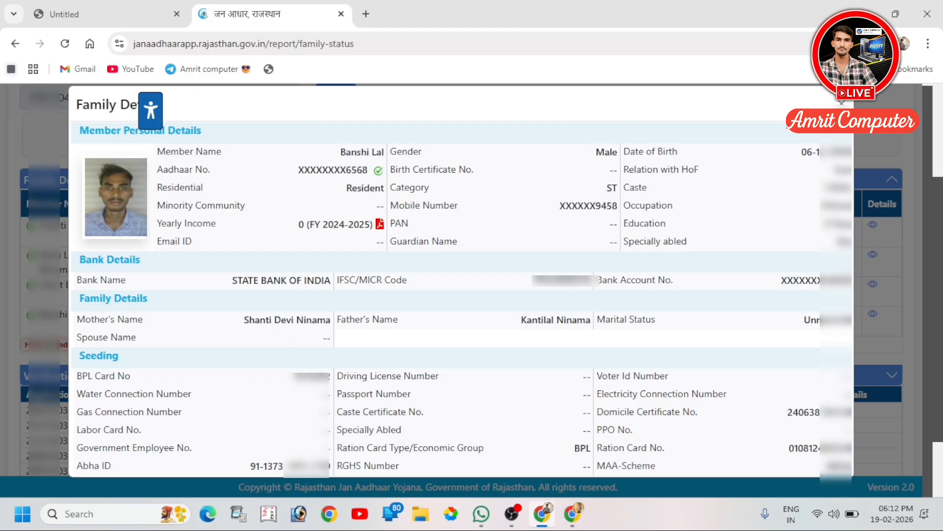
# Select the surname in the mother's name on the Family Relations editing form.
pyautogui.doubleClick(313, 320)
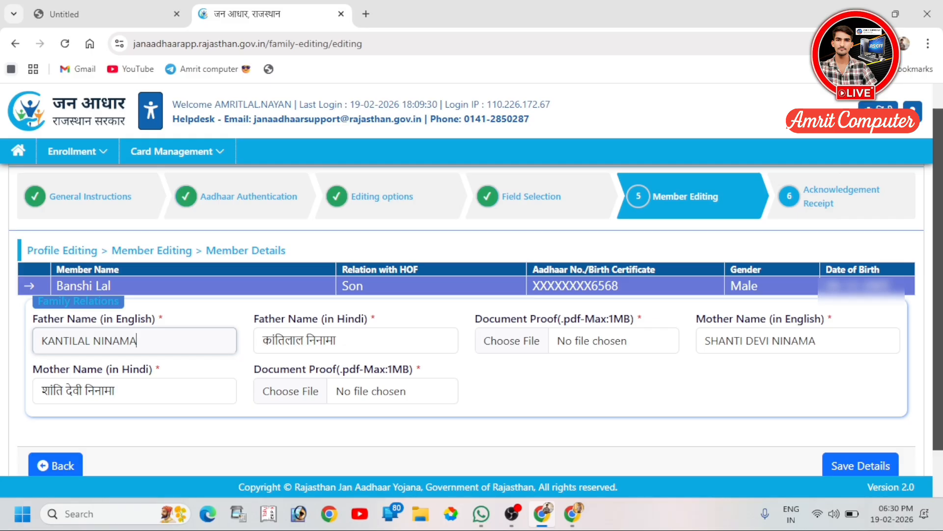
# Delete the surname from Father Name (in English) and move the caret to where the first name splits.
pyautogui.press('BackSpace')
pyautogui.press('BackSpace')
pyautogui.press('BackSpace')
pyautogui.press('BackSpace')
pyautogui.press('BackSpace')
pyautogui.press('BackSpace')
pyautogui.press('BackSpace')
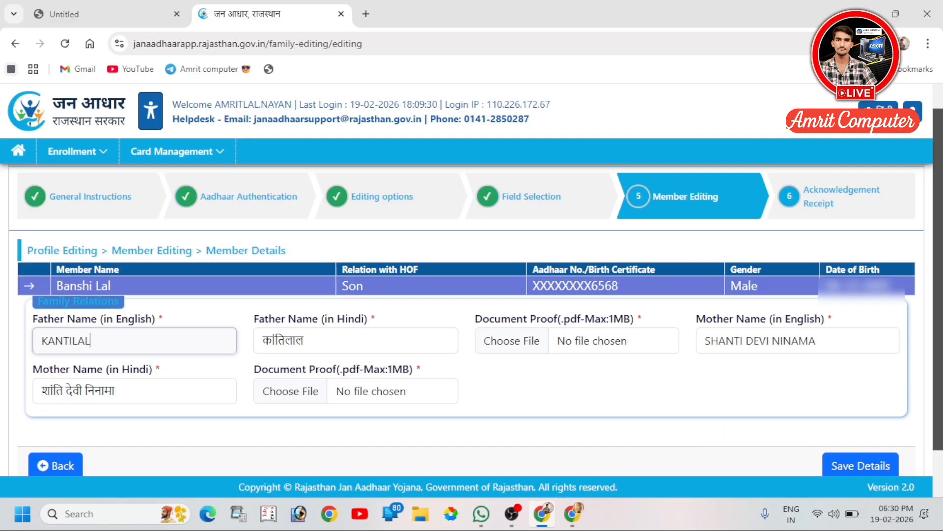
pyautogui.press('Left')
pyautogui.press('Left')
pyautogui.press('Left')
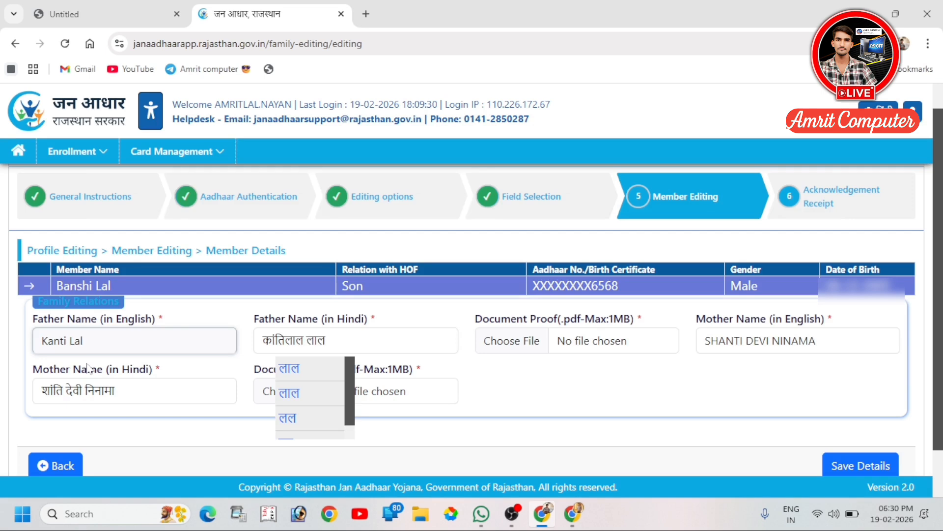
pyautogui.click(296, 361)
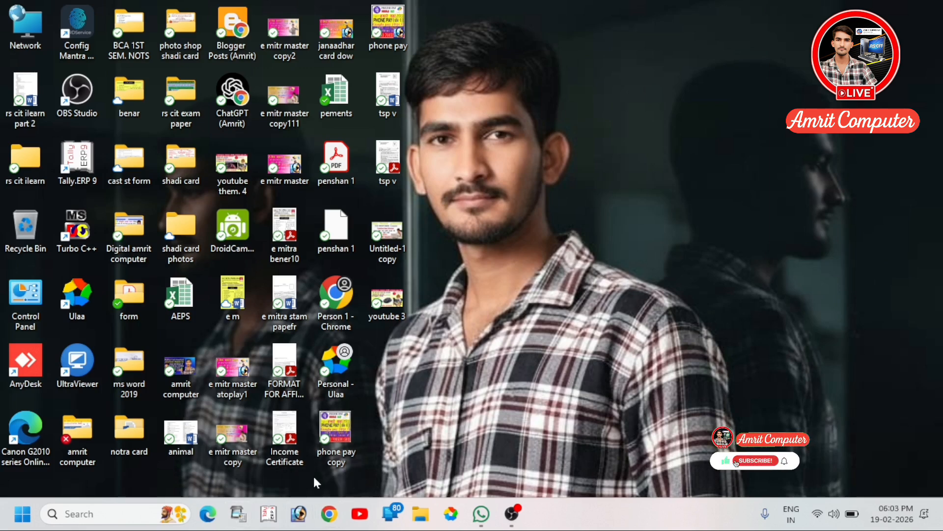
# Launch Chrome and go to the Rajasthan SSO login page at sso.rajasthan.gov.in.
pyautogui.click(329, 514)
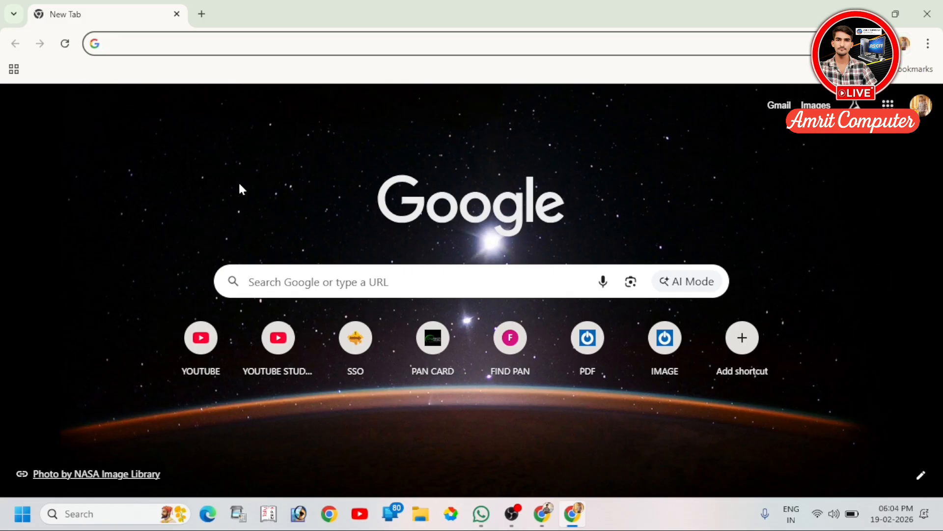
pyautogui.click(369, 348)
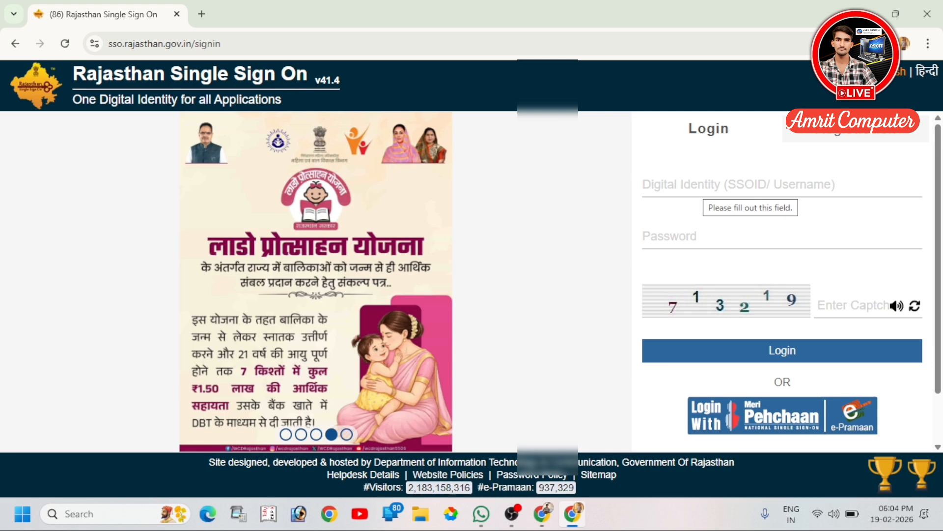
# Fill the SSOID from Chrome's saved account, confirm with the Windows PIN, and enter the captcha.
pyautogui.click(643, 184)
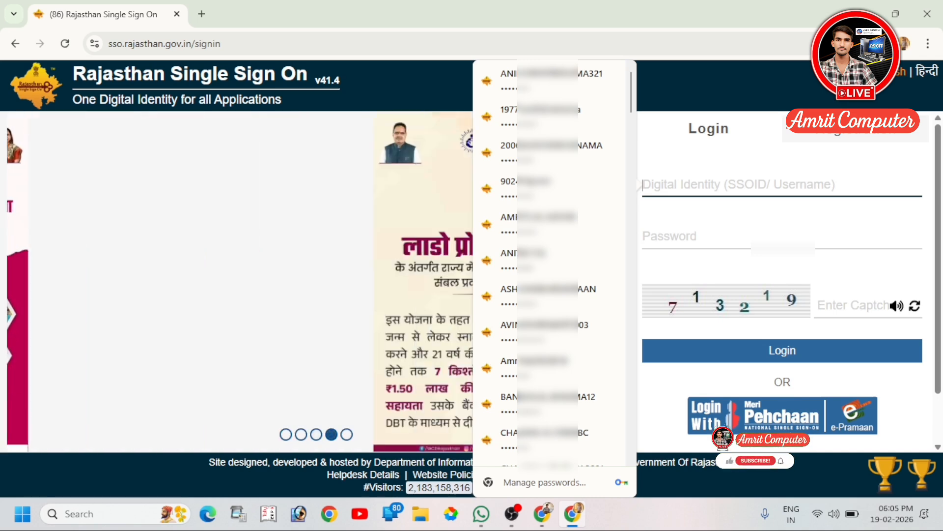
pyautogui.write('amrit')
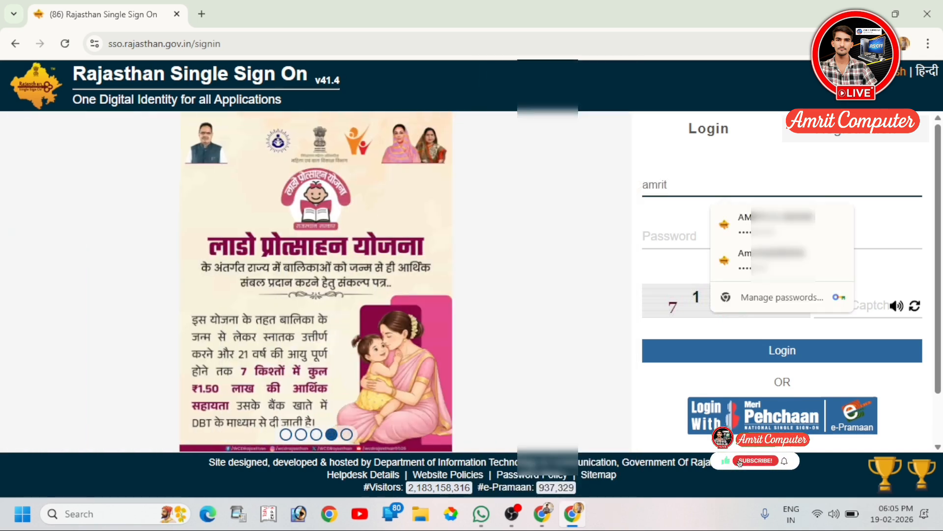
pyautogui.click(744, 221)
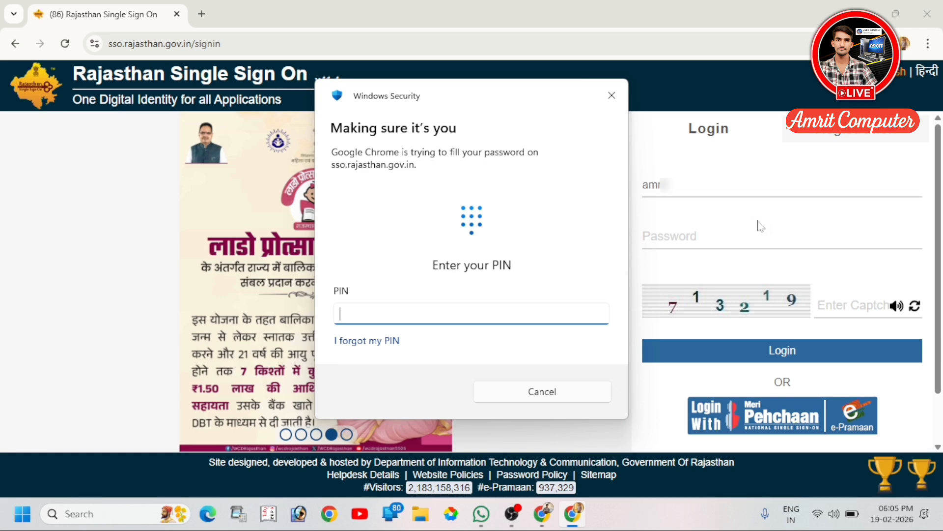
pyautogui.write('•••')
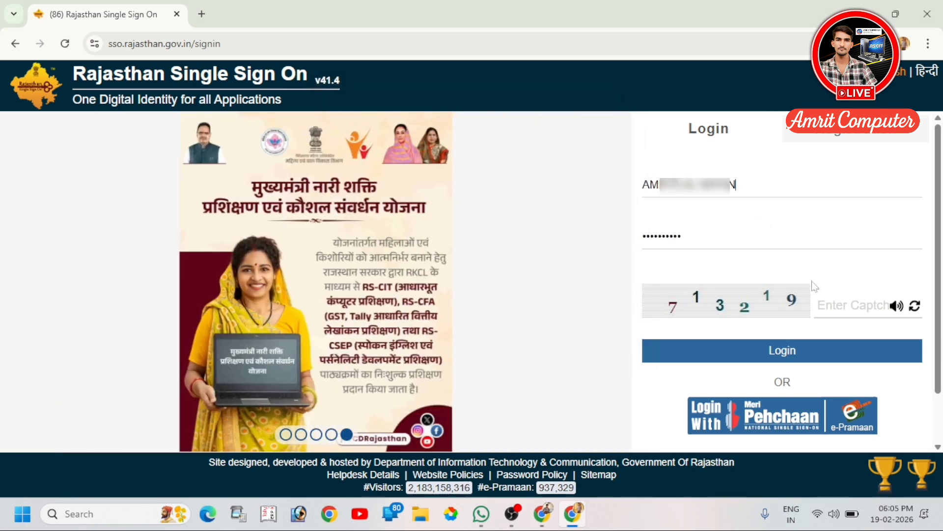
pyautogui.click(852, 305)
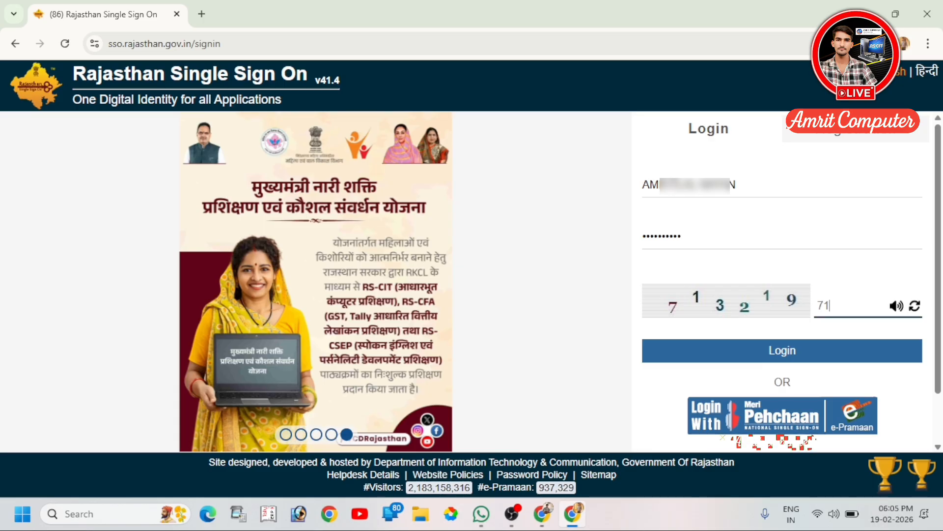
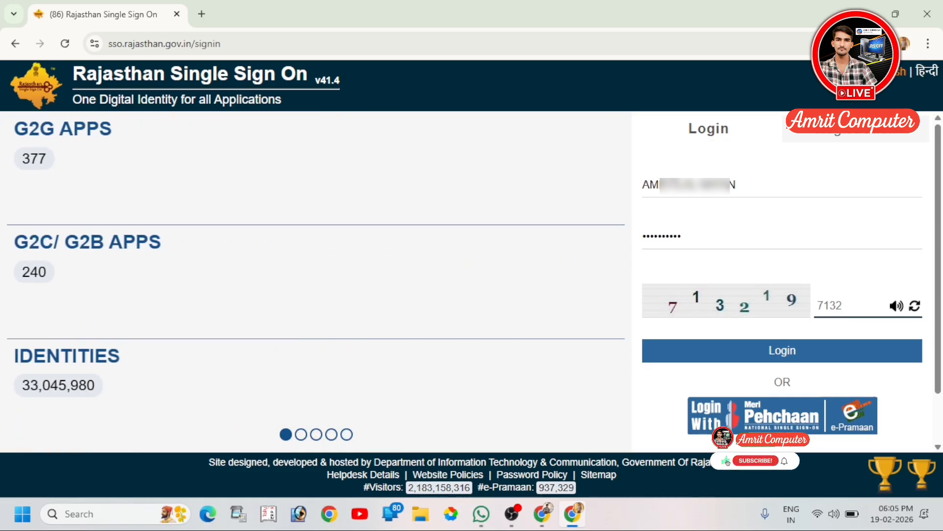
# Log in to SSO and browse the full Applications grid under Other Apps.
pyautogui.click(793, 354)
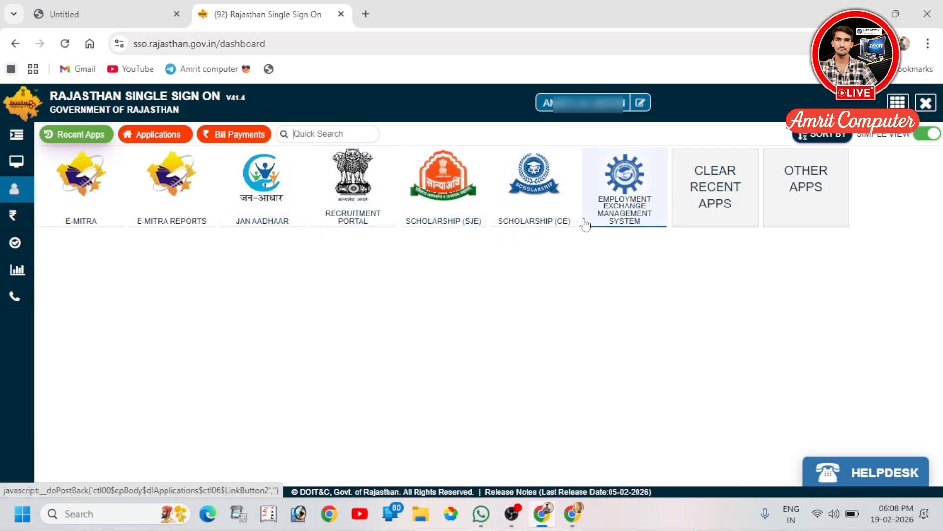
pyautogui.click(798, 193)
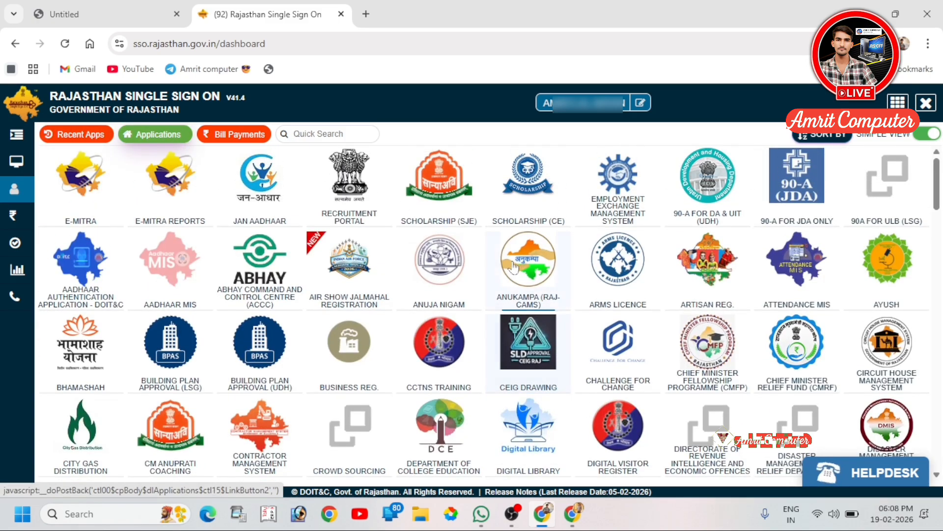
pyautogui.scroll(-2, 513, 267)
pyautogui.scroll(-15, 513, 267)
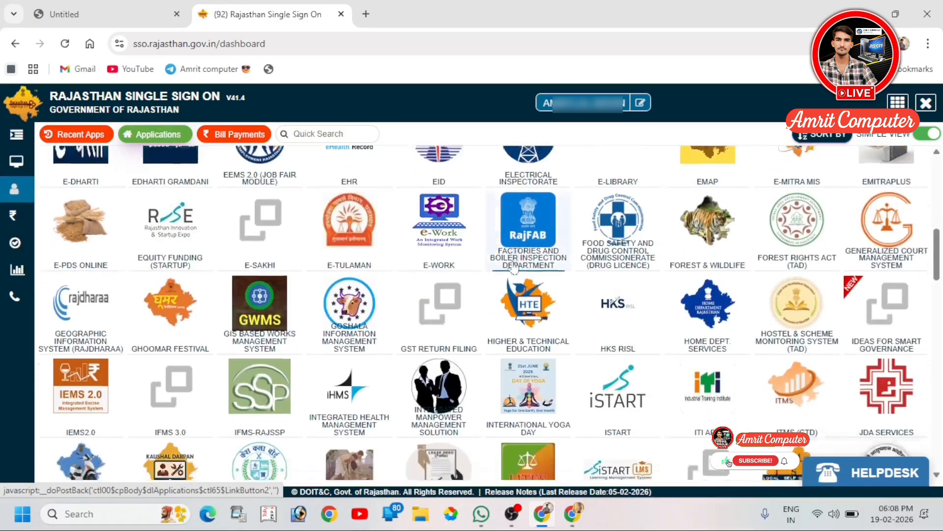
pyautogui.scroll(-6, 513, 266)
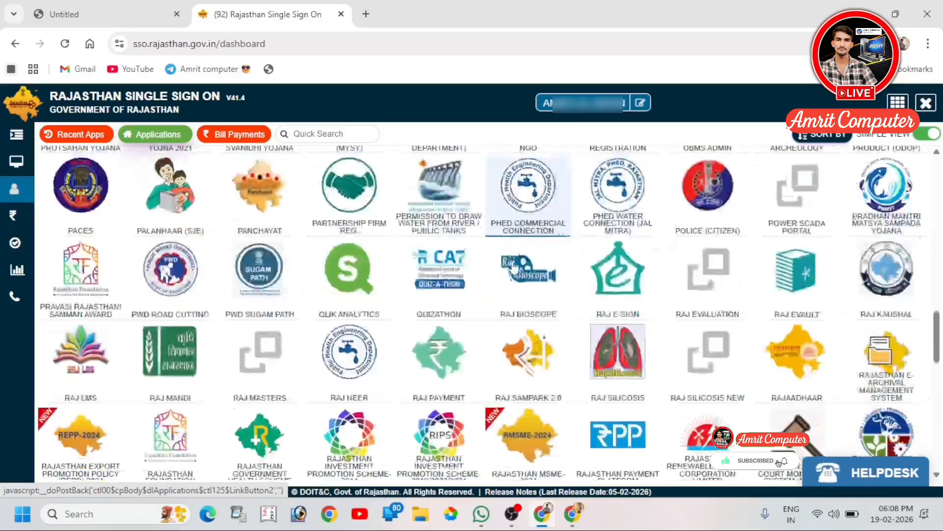
pyautogui.scroll(-15, 513, 267)
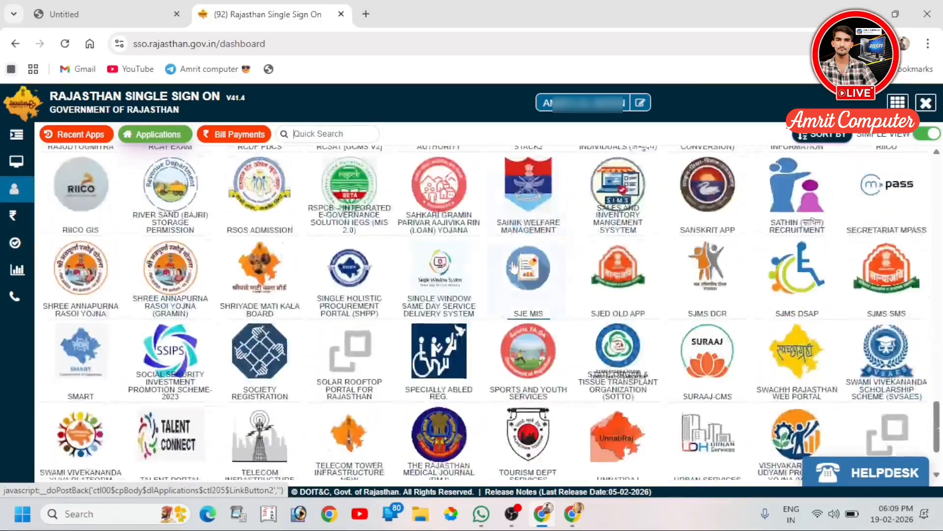
pyautogui.scroll(15, 513, 267)
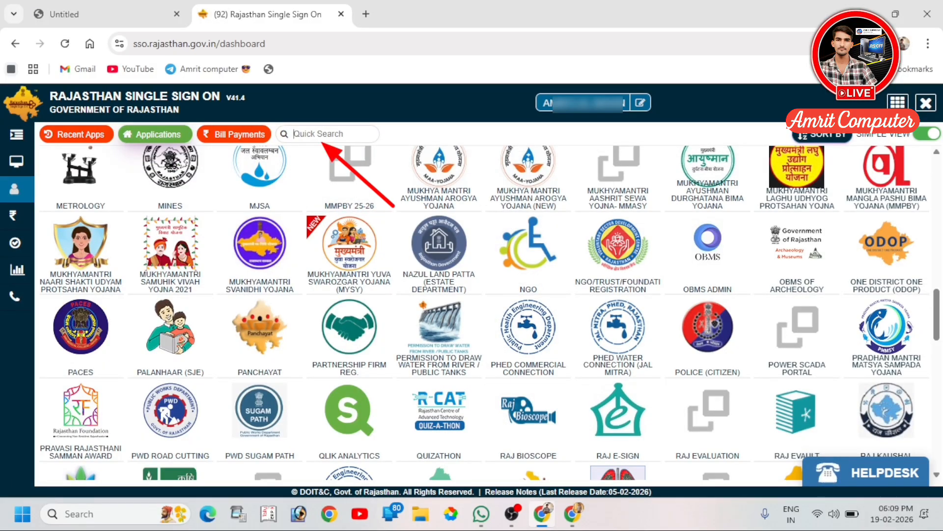
# Search 'jan' in Quick Search and launch the JAN AADHAAR application.
pyautogui.write('jan')
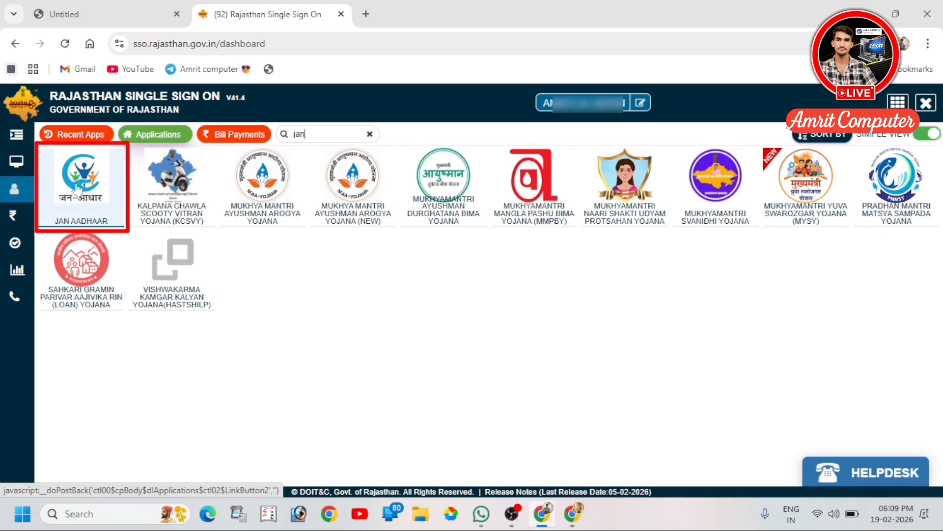
pyautogui.click(88, 198)
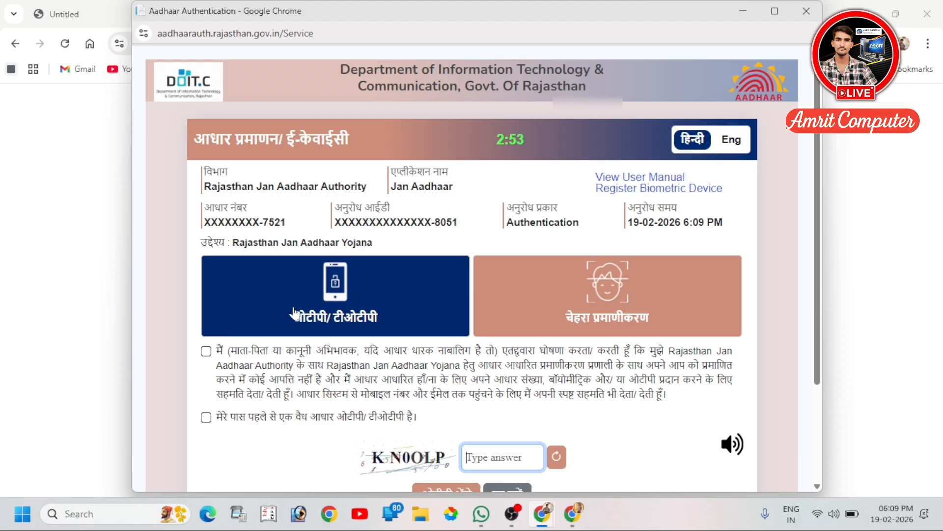
# Accept the Aadhaar consent, enter the captcha, and send the OTP to the registered mobile.
pyautogui.scroll(-1, 295, 313)
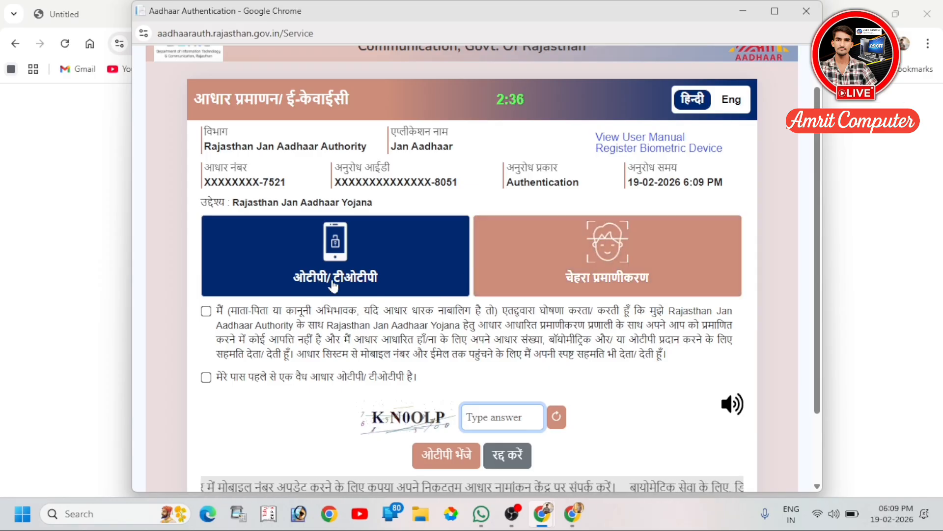
pyautogui.click(208, 317)
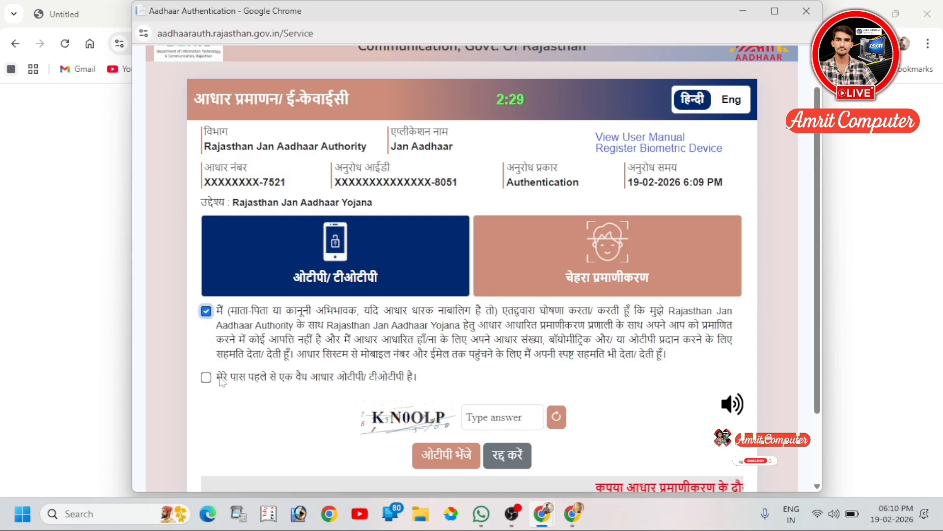
pyautogui.click(491, 416)
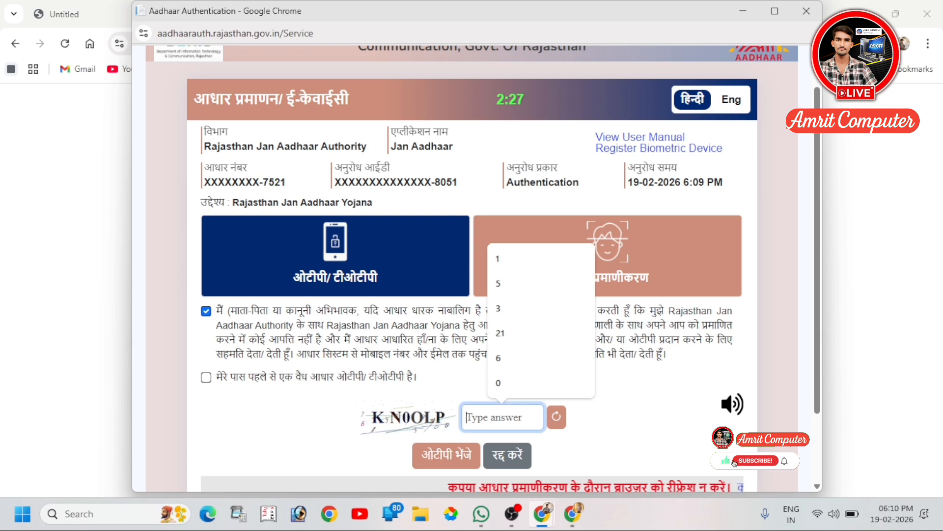
pyautogui.write('KN0')
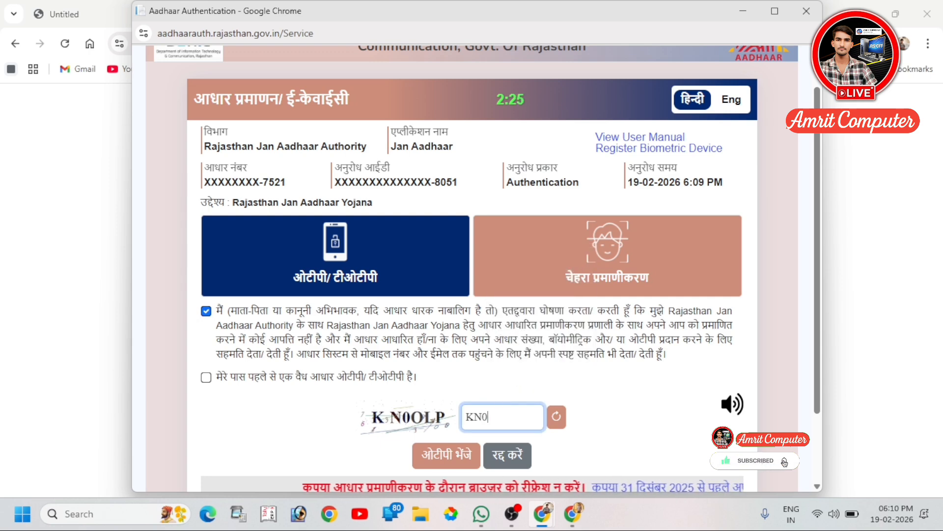
pyautogui.write('OLP')
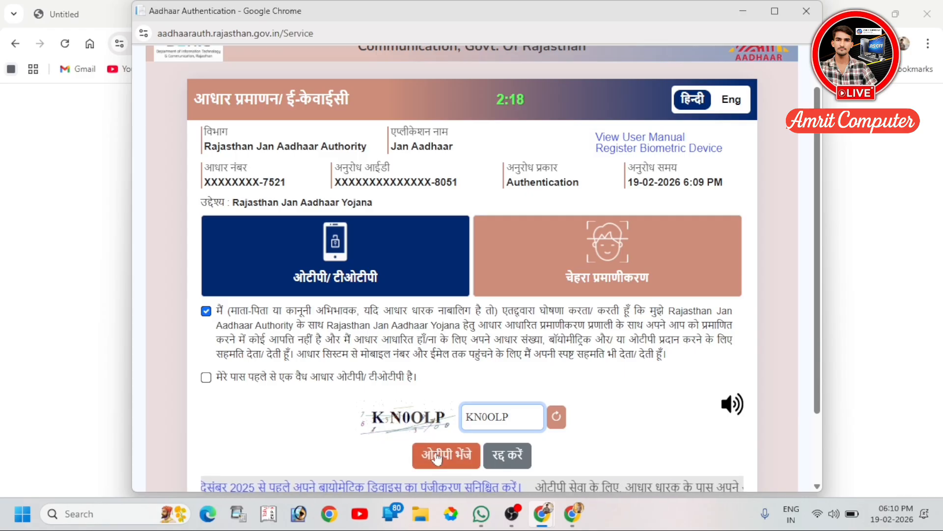
pyautogui.click(437, 456)
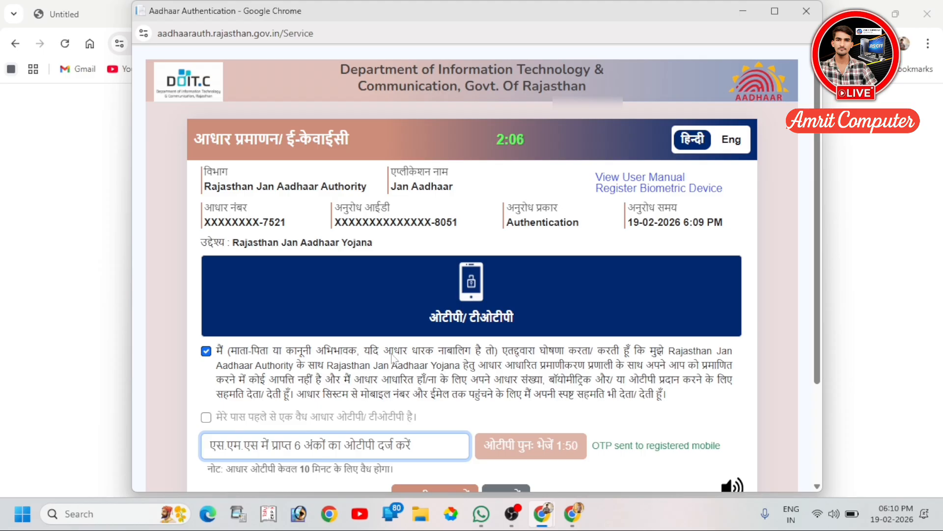
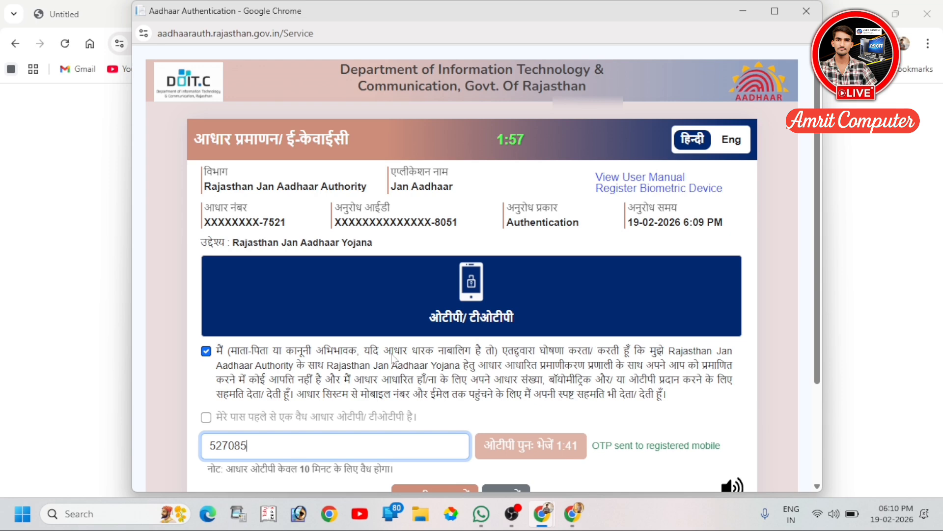
# Enter the OTP received by SMS and submit it with 'प्रमाणीकरण करें'.
pyautogui.scroll(-2, 392, 359)
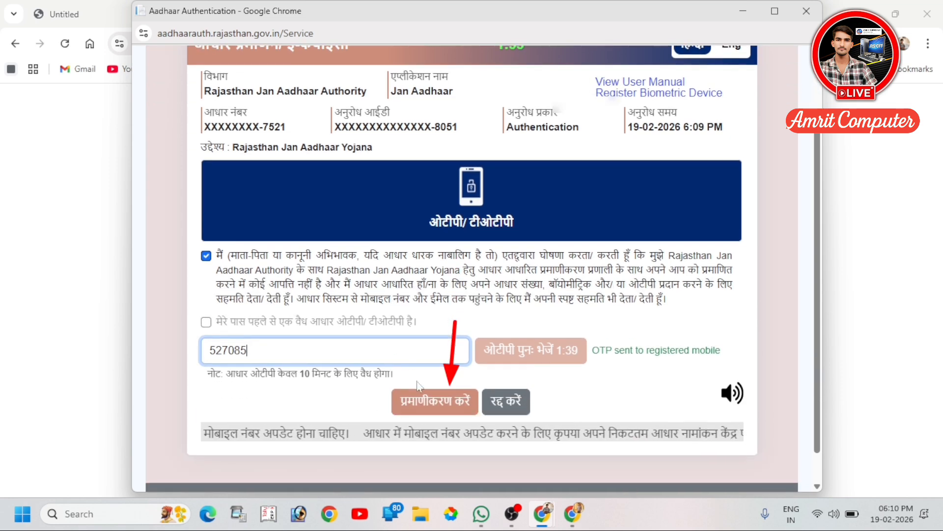
pyautogui.click(426, 411)
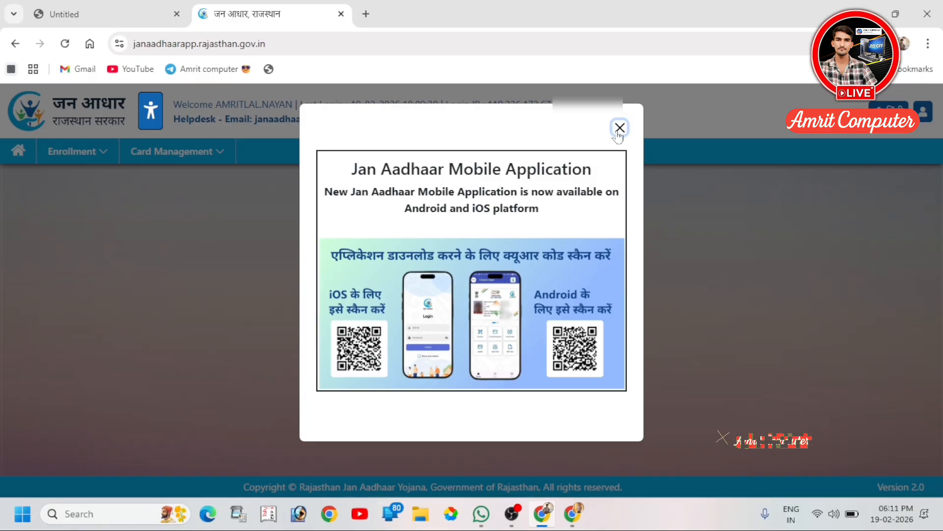
# Close the Jan Aadhaar Mobile Application popup to reveal the signed-in portal home.
pyautogui.click(620, 128)
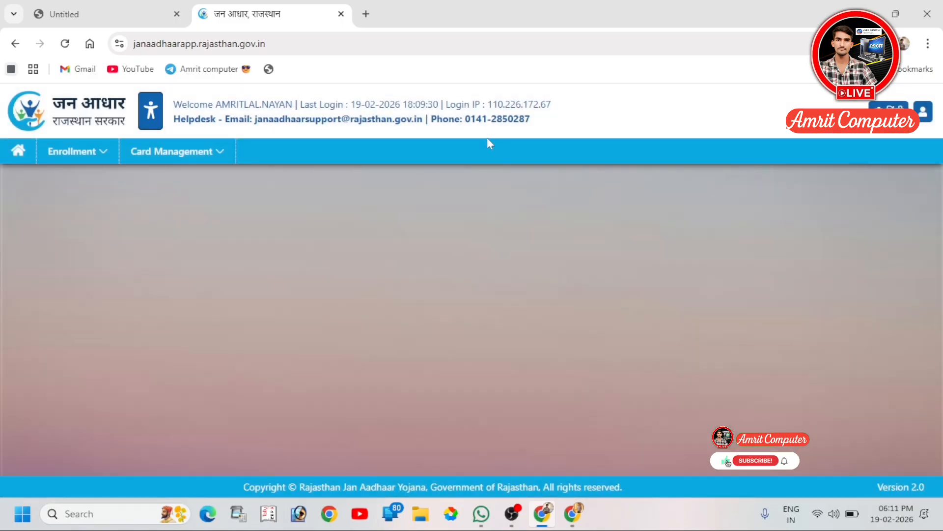
pyautogui.moveTo(210, 158)
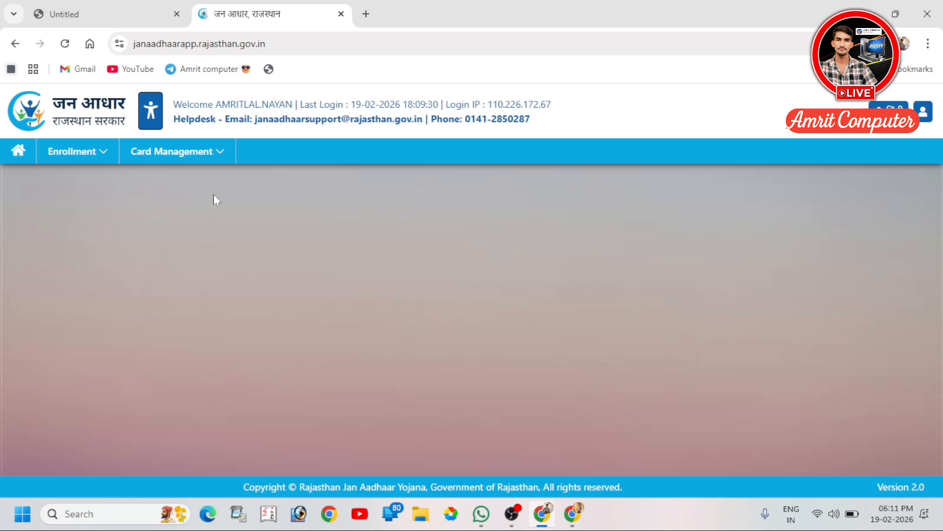
pyautogui.moveTo(100, 160)
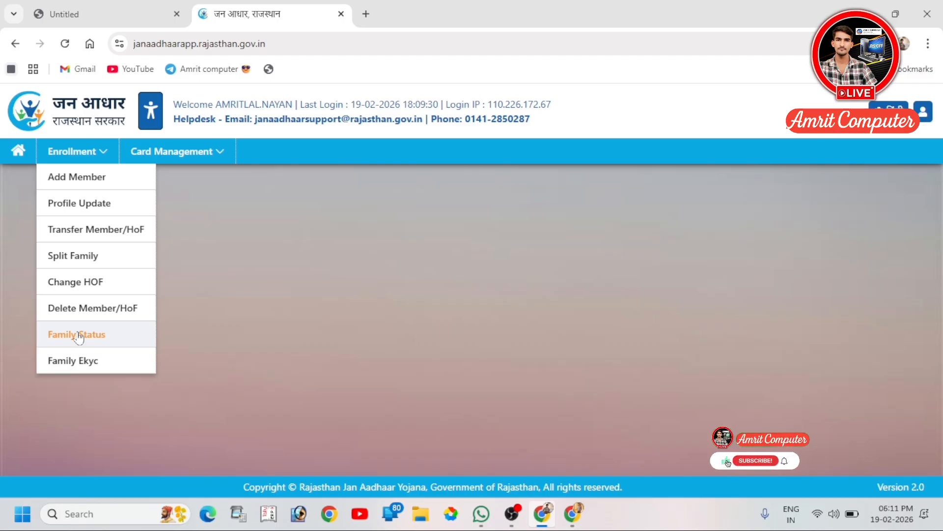
# Search the family ID under Enrollment > Family Status and review its four members' approved applications.
pyautogui.click(79, 336)
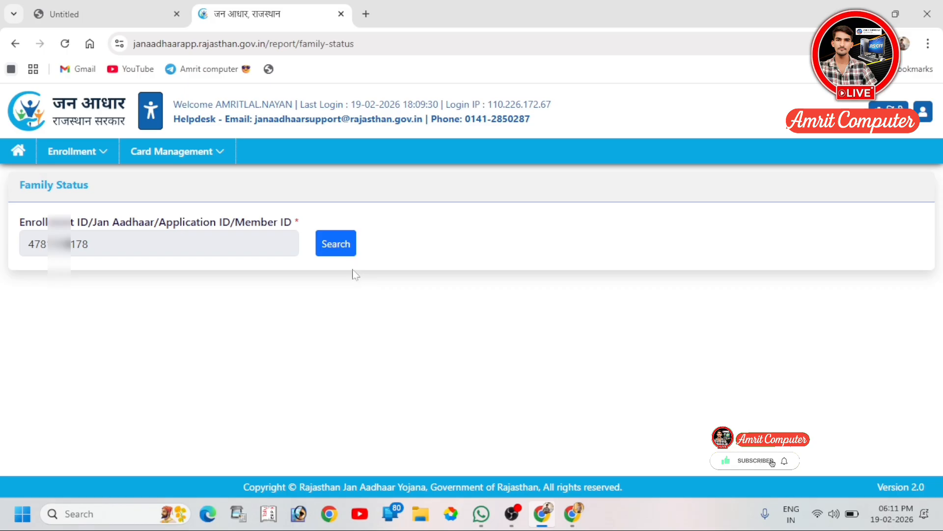
pyautogui.click(122, 246)
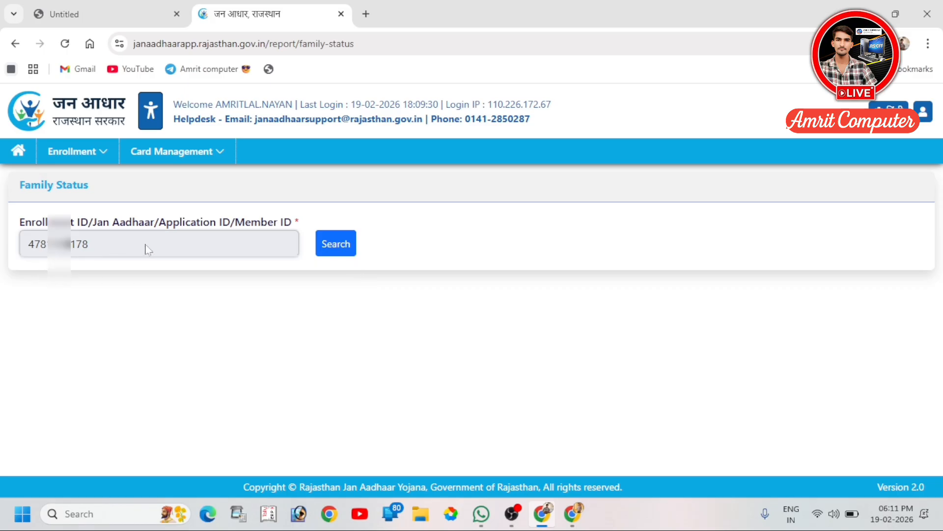
pyautogui.click(333, 246)
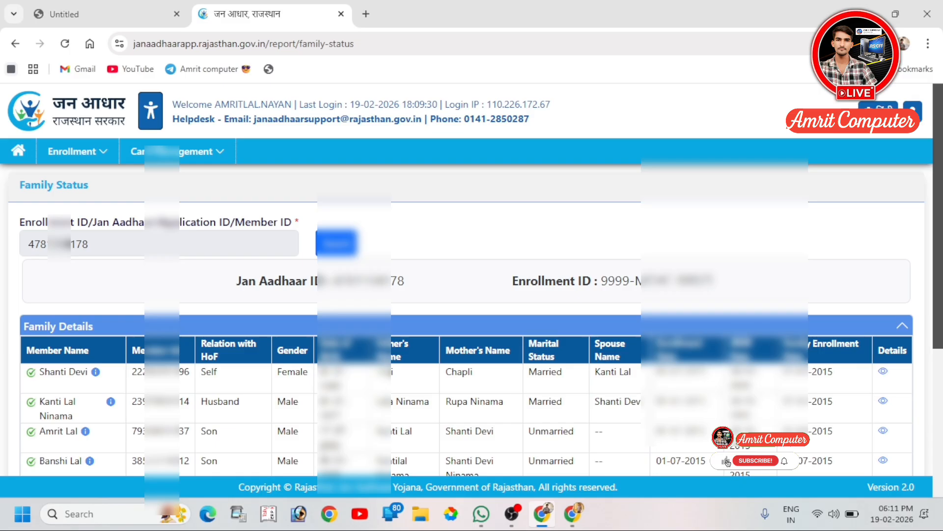
pyautogui.scroll(-1, 472, 280)
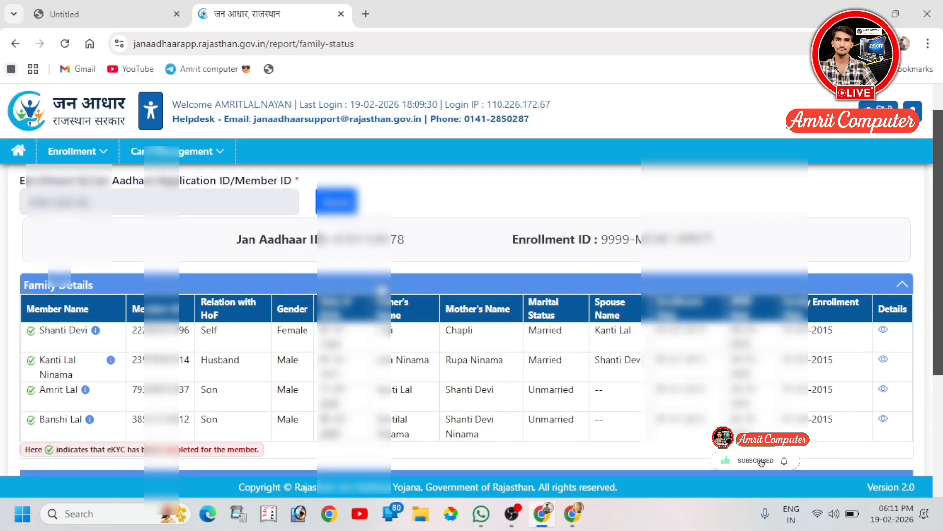
pyautogui.scroll(-1, 471, 295)
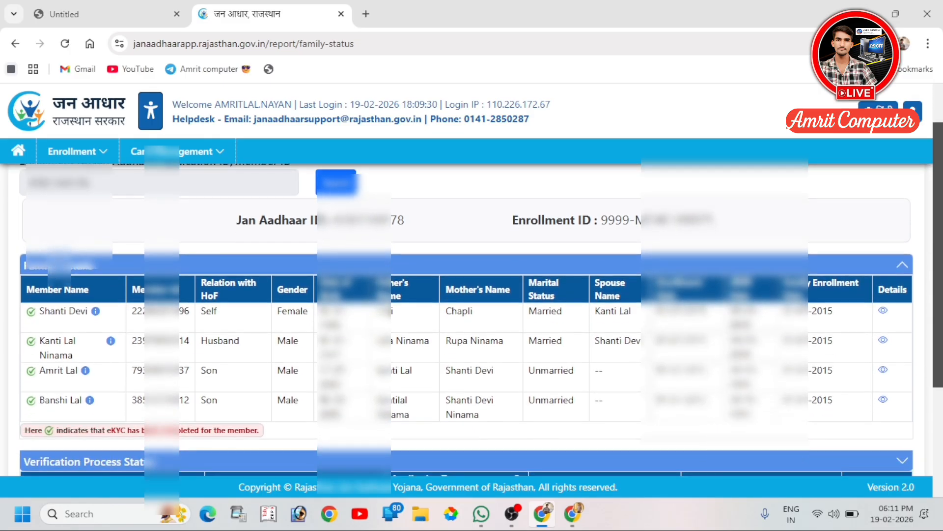
pyautogui.scroll(-2, 471, 295)
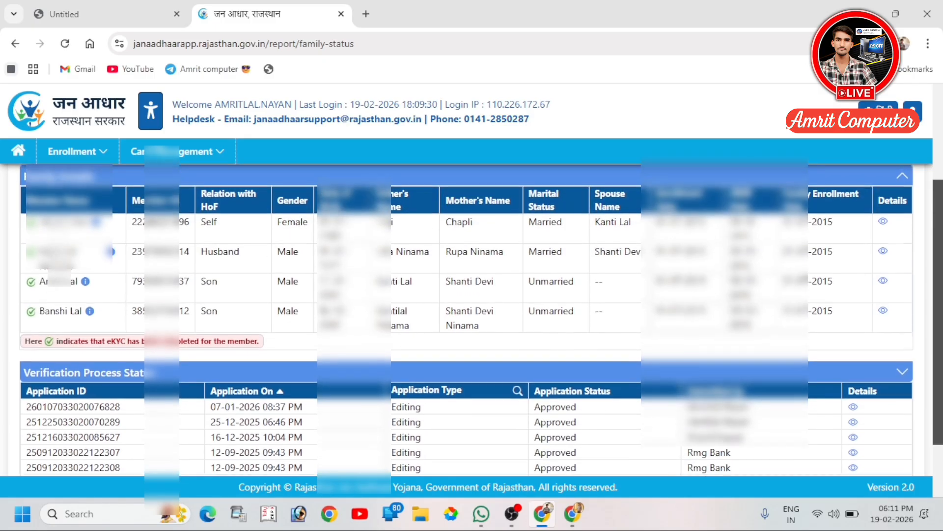
pyautogui.scroll(1, 472, 320)
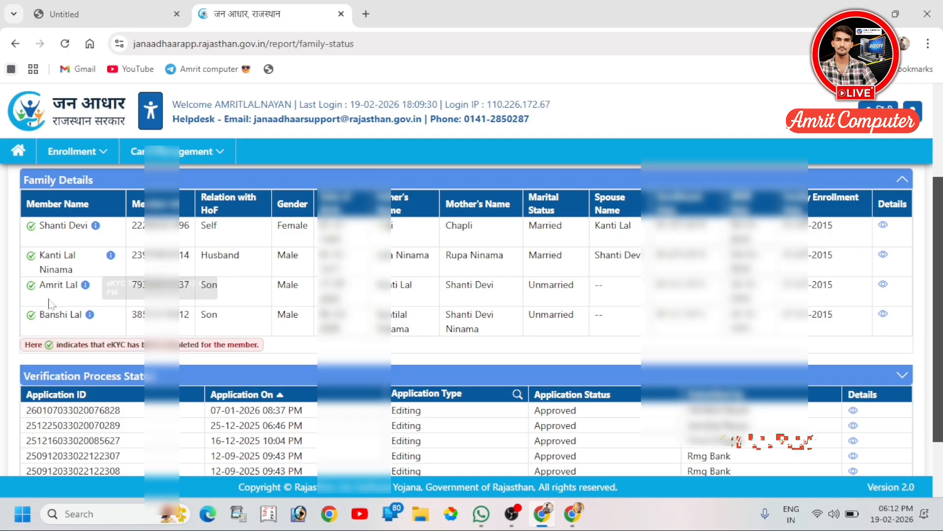
# Open the last son's full member details and select the surname in his mother's name.
pyautogui.click(883, 314)
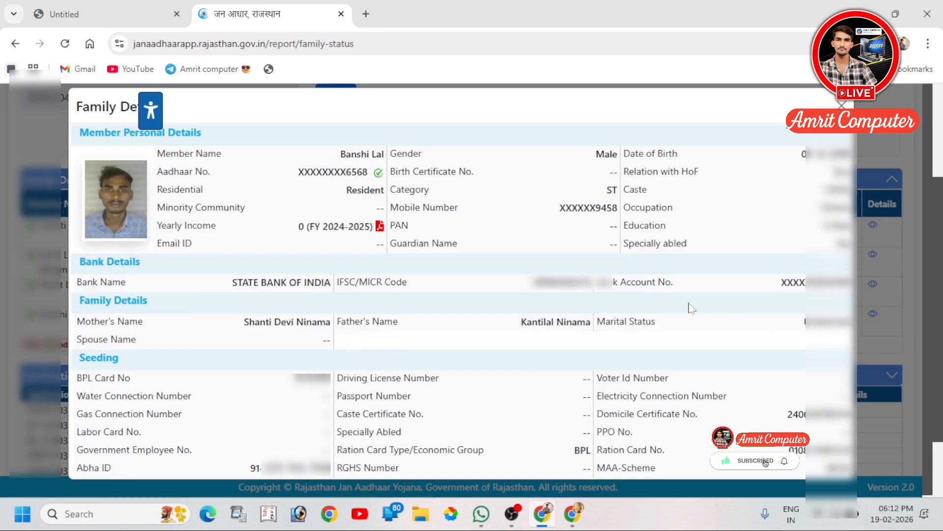
pyautogui.scroll(-1, 688, 304)
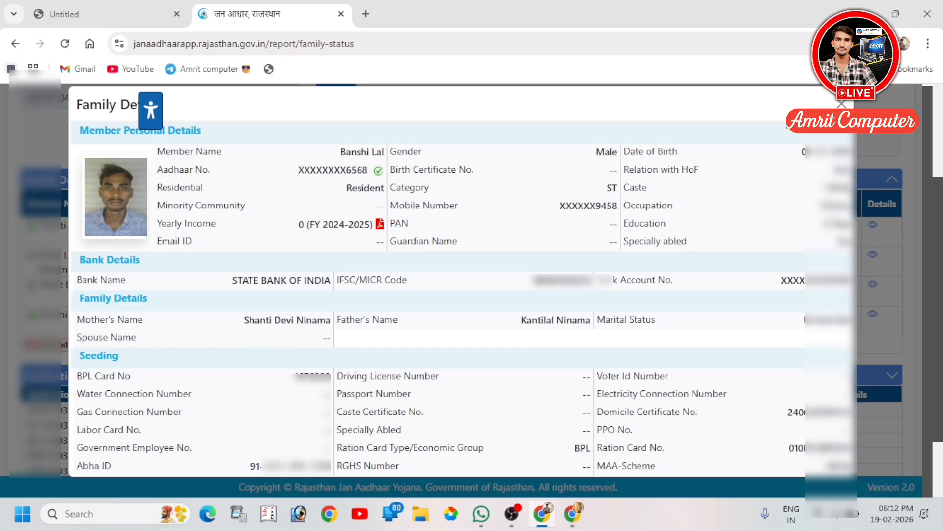
pyautogui.doubleClick(314, 320)
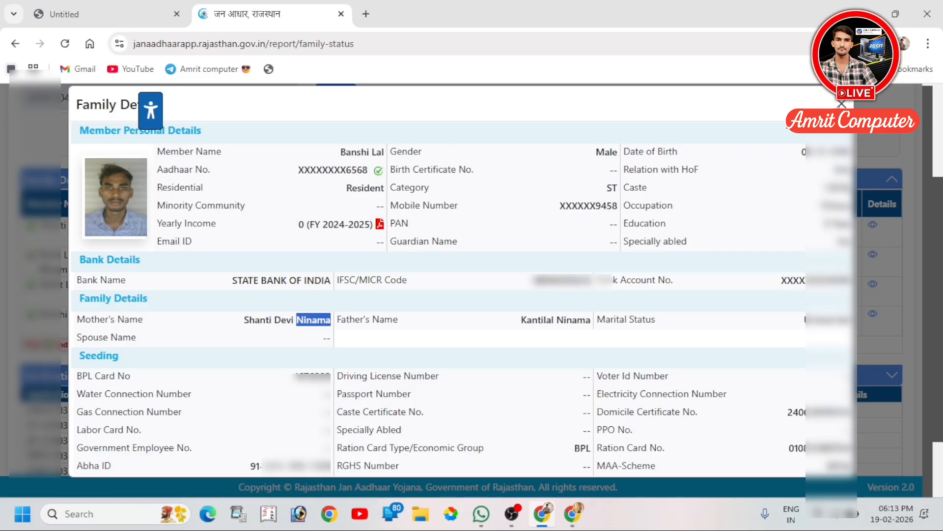
# Close the member details window and start a profile update application for the family.
pyautogui.click(842, 104)
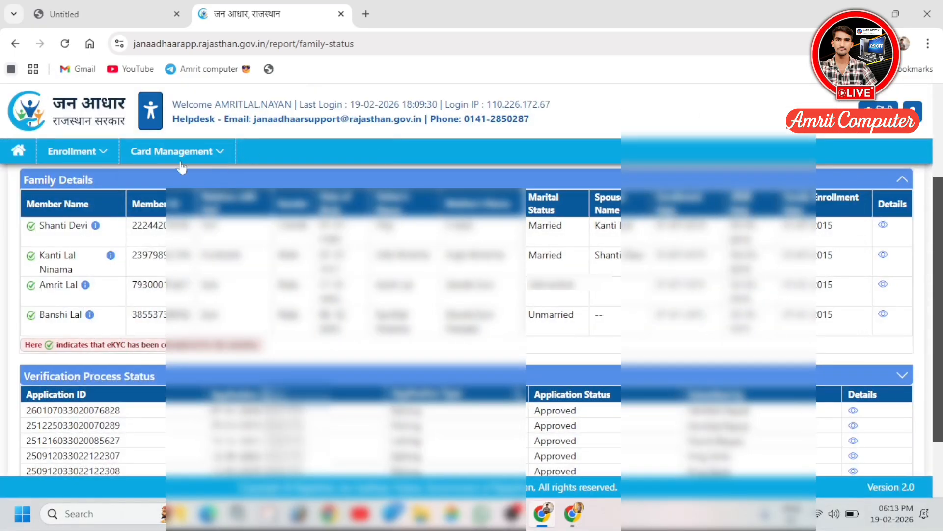
pyautogui.moveTo(96, 162)
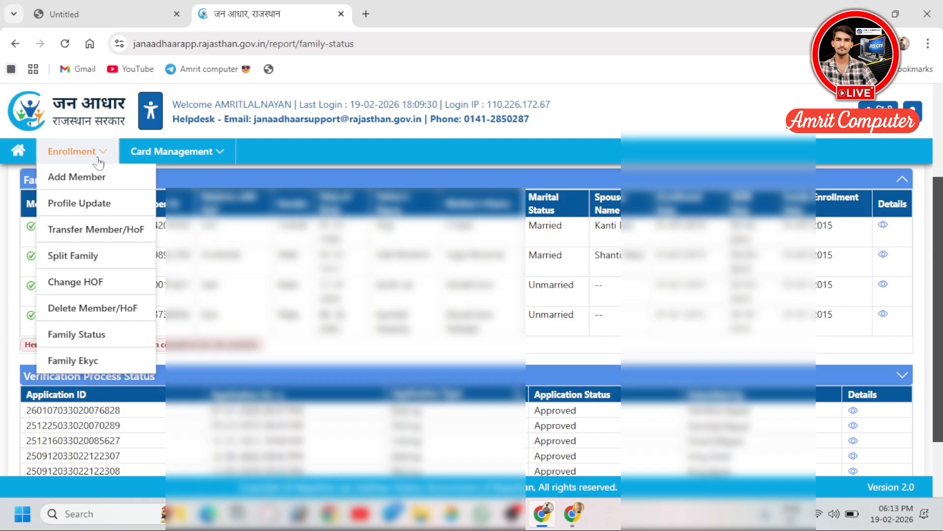
pyautogui.click(81, 204)
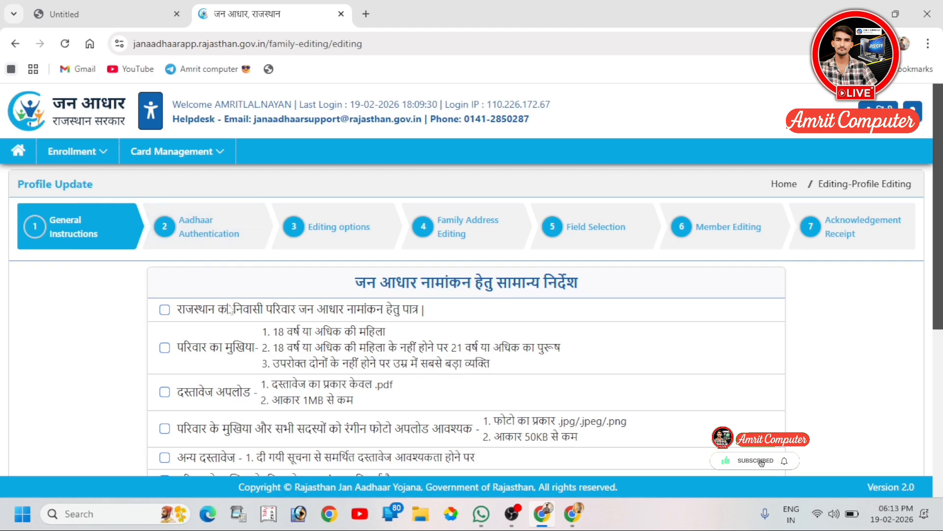
# Accept the family's Aadhaar consent declaration and proceed to the Aadhaar Authentication step.
pyautogui.scroll(-1, 257, 335)
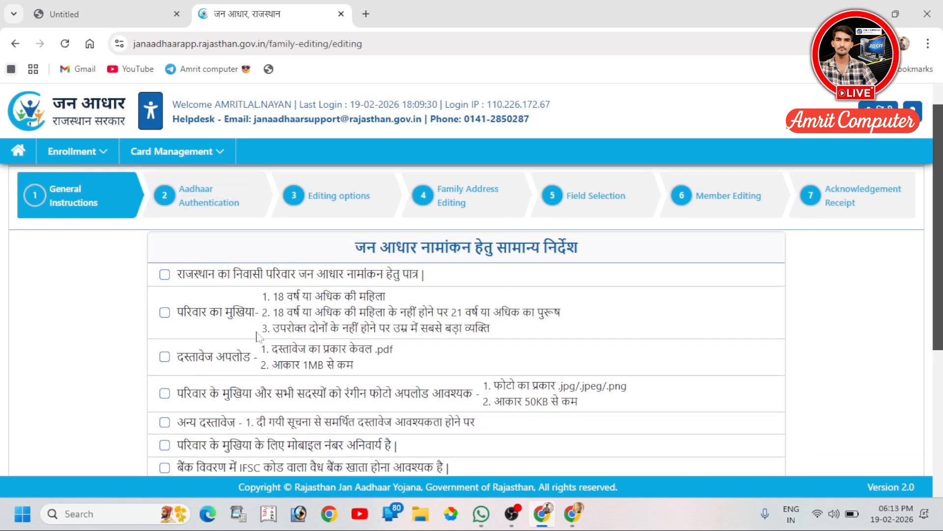
pyautogui.scroll(-3, 257, 335)
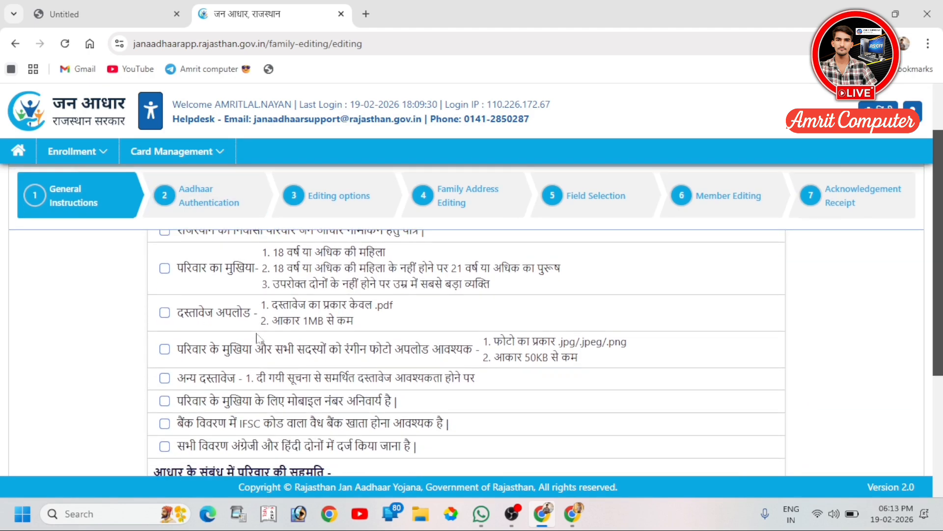
pyautogui.scroll(-1, 257, 335)
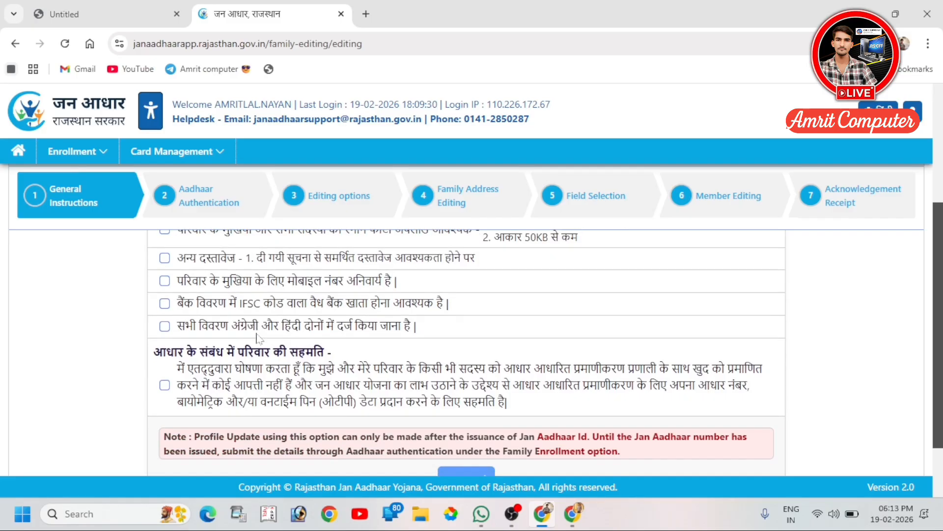
pyautogui.click(164, 385)
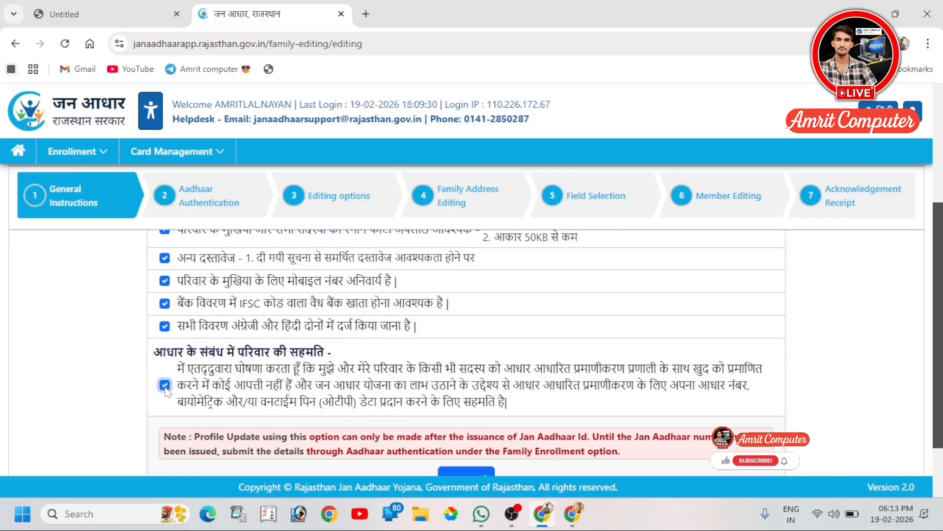
pyautogui.scroll(-1, 434, 417)
pyautogui.scroll(-2, 434, 416)
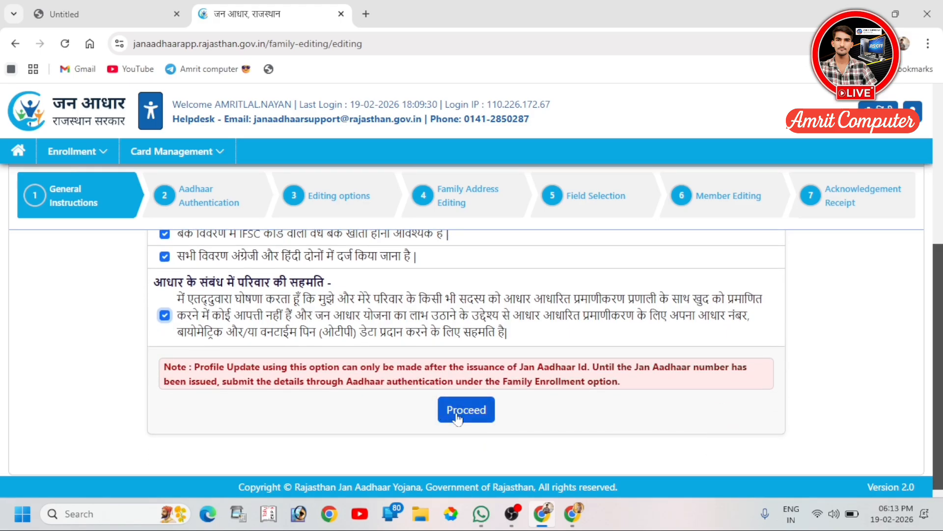
pyautogui.click(457, 415)
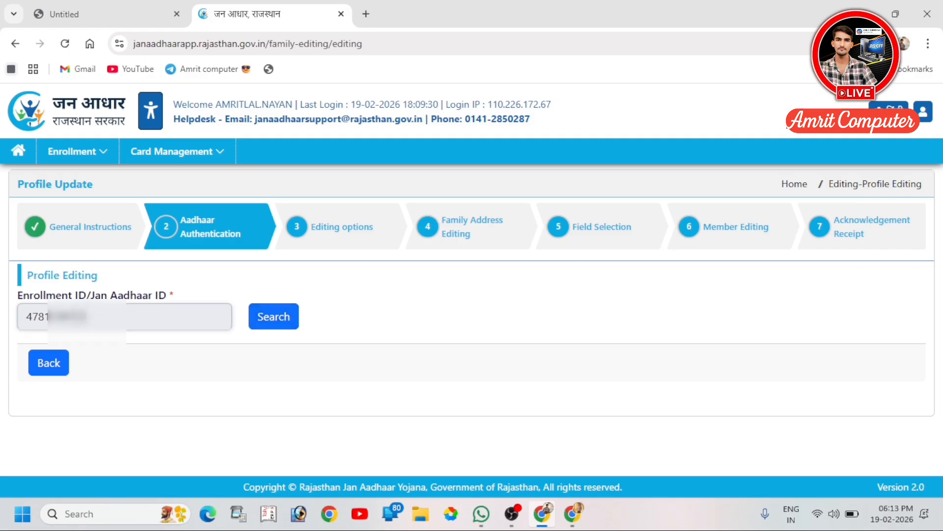
# Search the family by its Jan Aadhaar ID and start Aadhaar authentication for the chosen son.
pyautogui.click(265, 329)
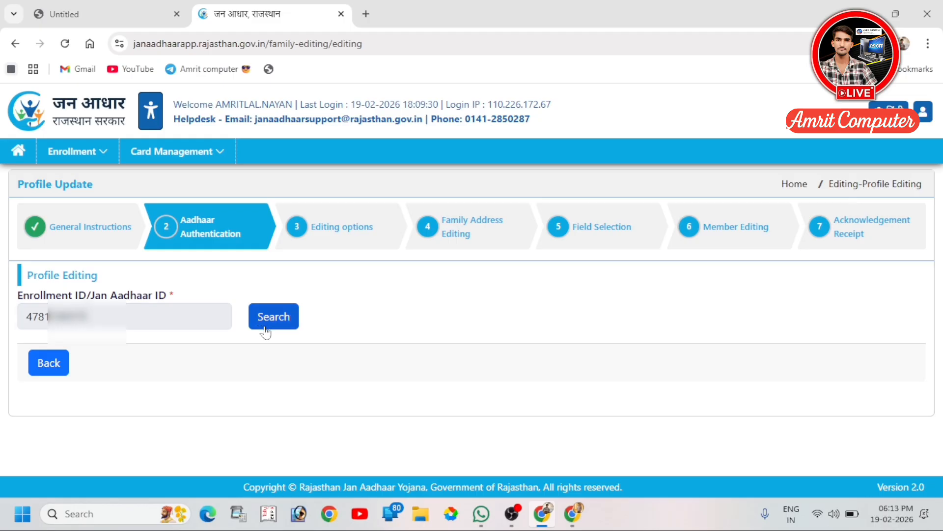
pyautogui.click(266, 332)
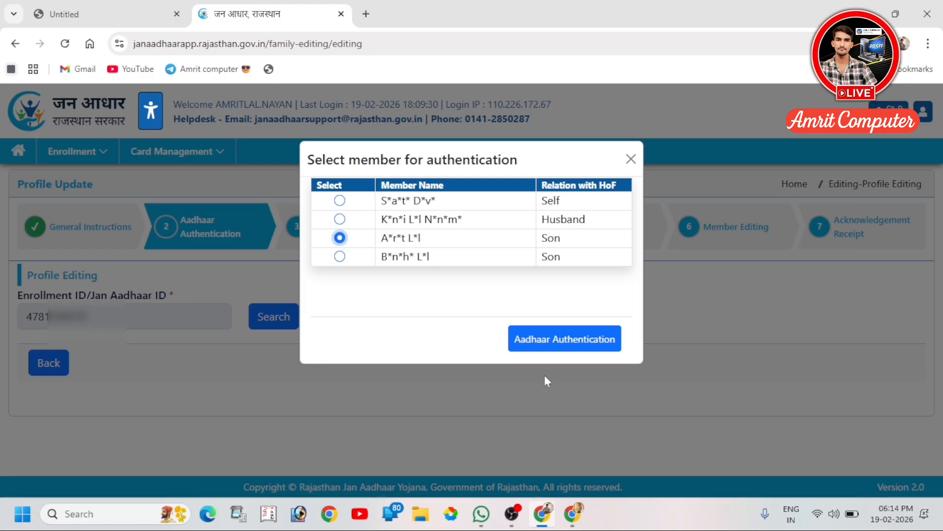
pyautogui.click(535, 348)
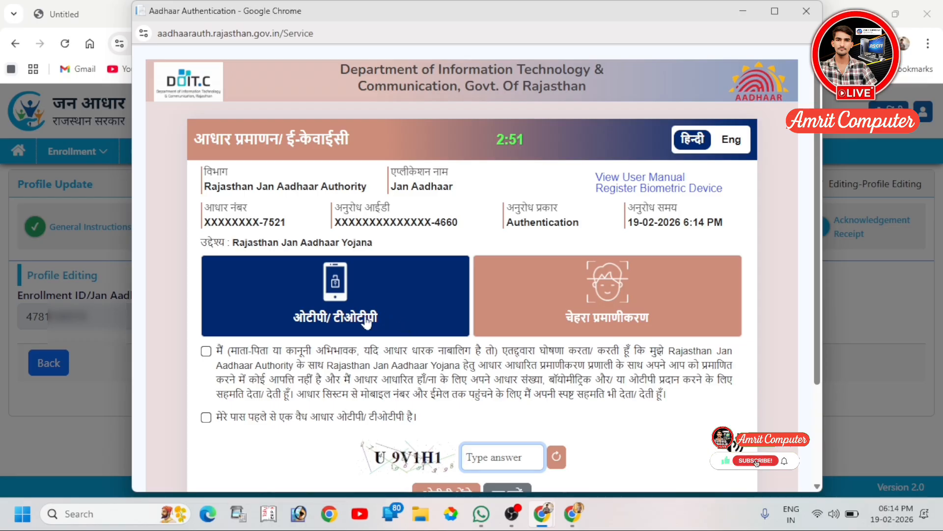
# Give Aadhaar authentication consent, solve the captcha and request an OTP to the registered mobile.
pyautogui.click(206, 352)
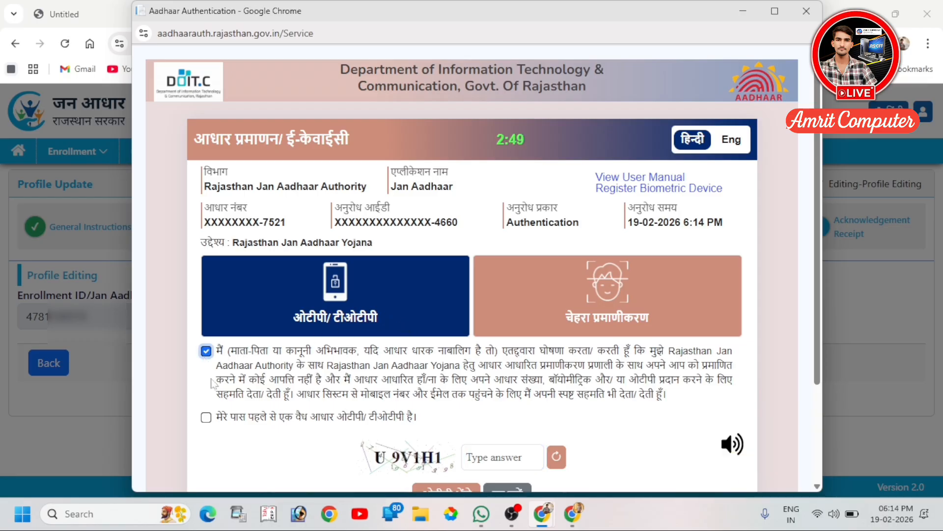
pyautogui.scroll(-1, 212, 405)
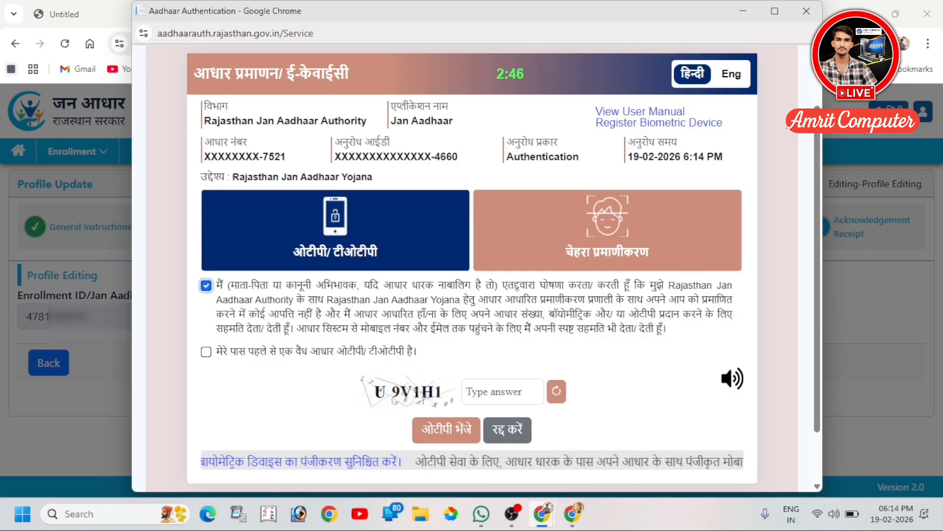
pyautogui.click(501, 392)
pyautogui.write('U9V')
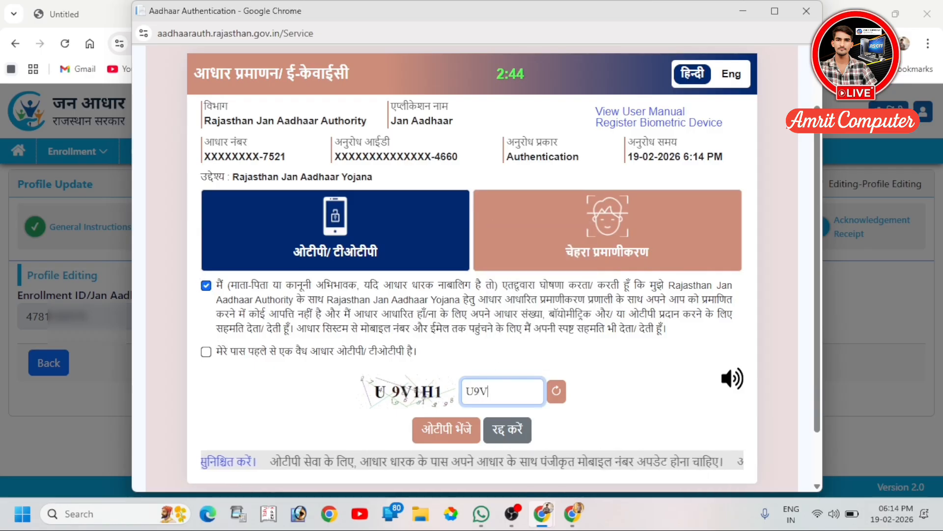
pyautogui.write('1H1')
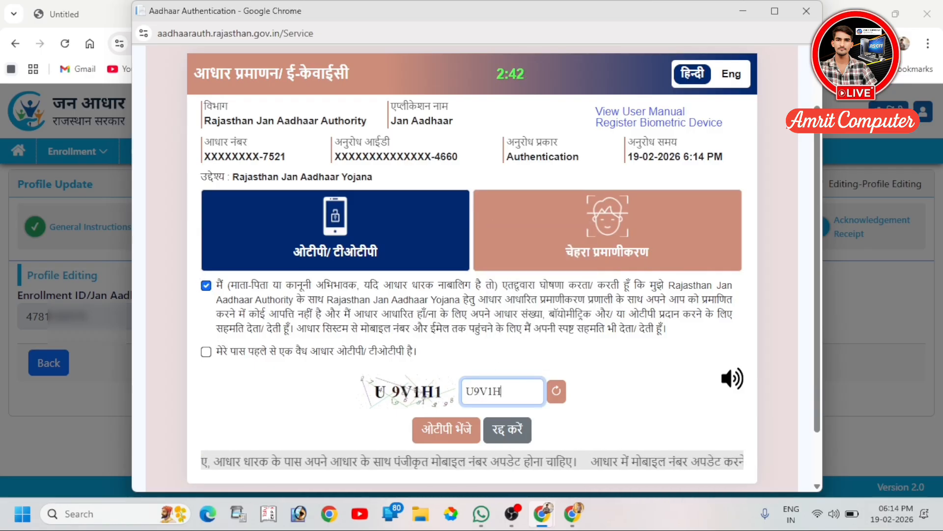
pyautogui.click(436, 439)
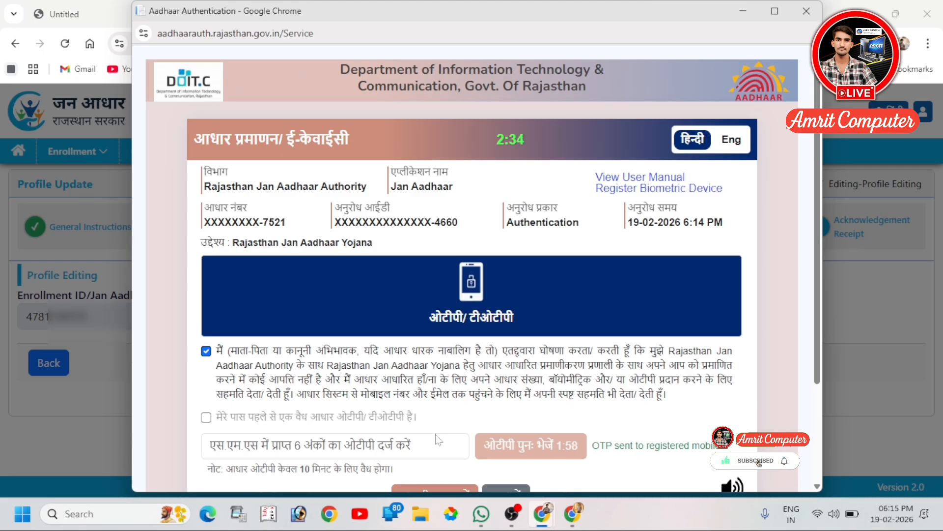
# Enter the received OTP and submit it to authenticate the member.
pyautogui.scroll(-1, 438, 440)
pyautogui.click(427, 400)
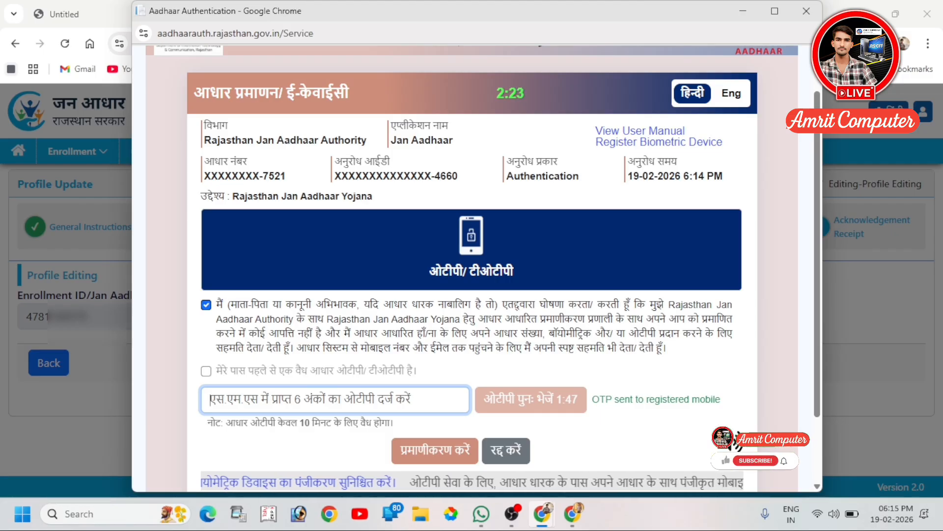
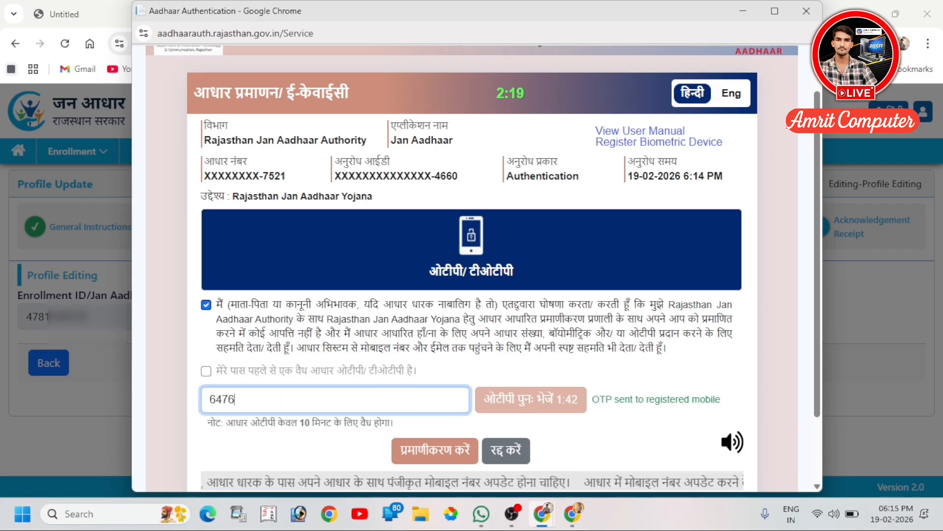
pyautogui.scroll(-1, 472, 269)
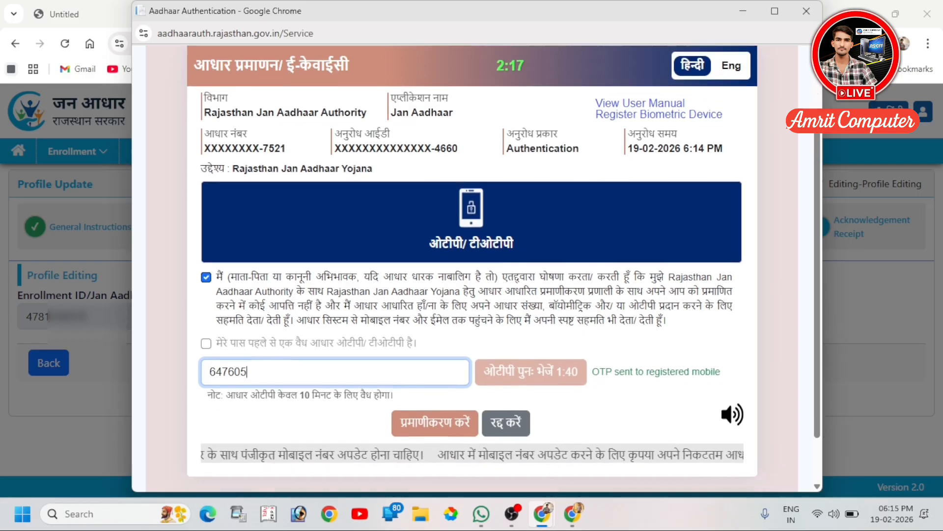
pyautogui.click(421, 412)
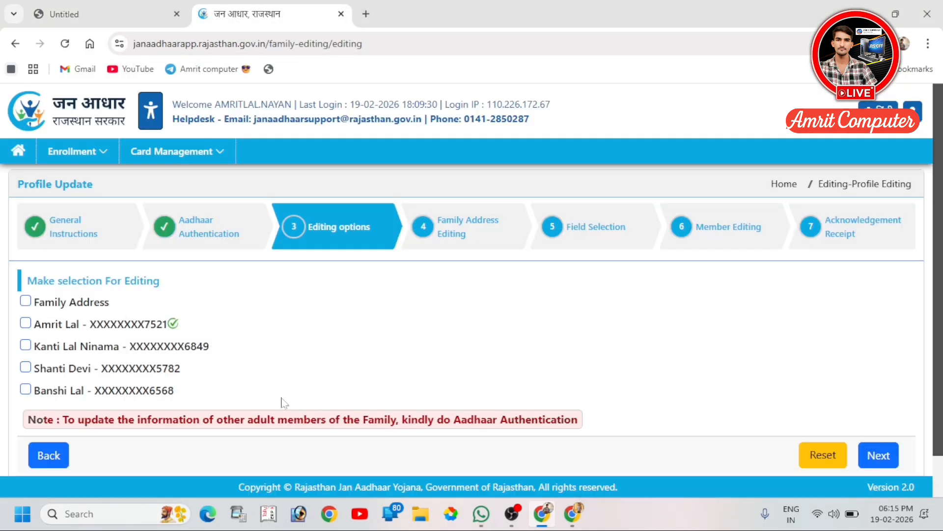
# Tick the last-listed family member on Editing options, triggering its Aadhaar authentication popup.
pyautogui.scroll(-1, 132, 350)
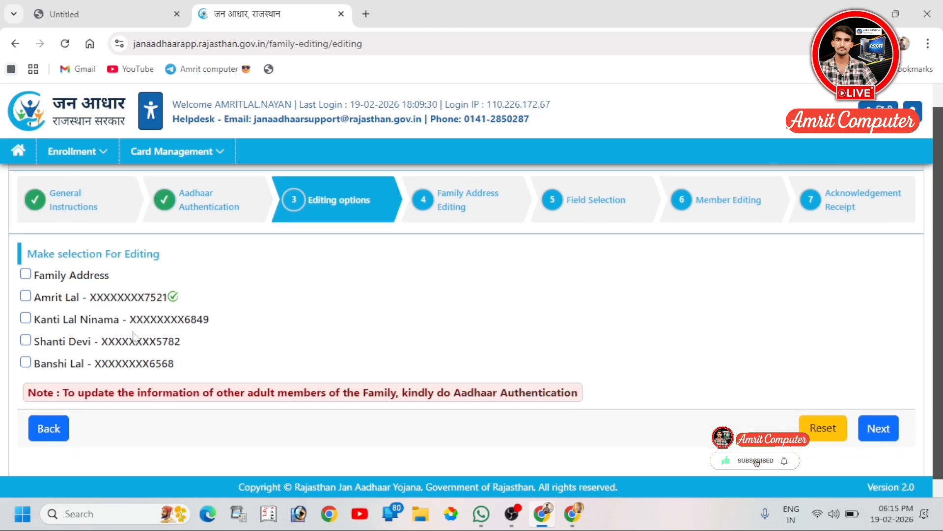
pyautogui.scroll(-1, 135, 339)
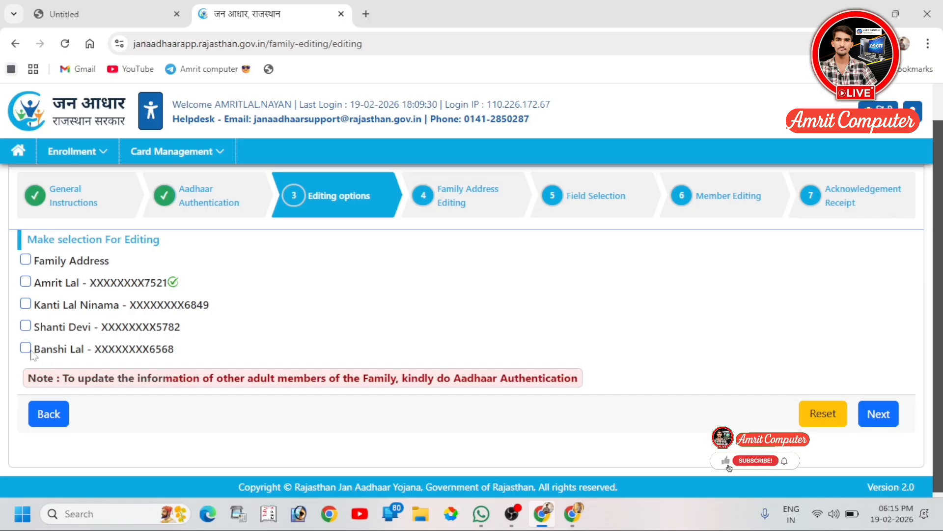
pyautogui.click(30, 350)
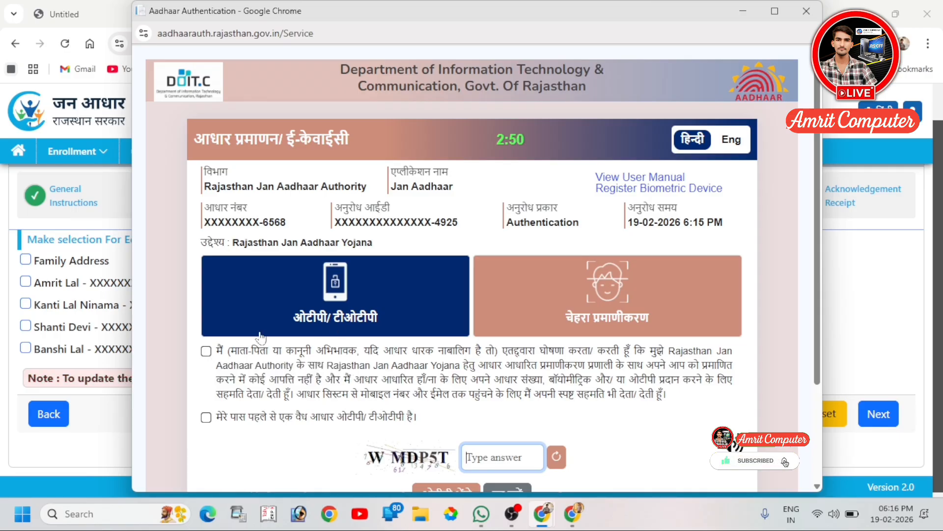
# Authenticate the last-listed member with consent, captcha and OTP so it stays ticked for editing.
pyautogui.click(206, 350)
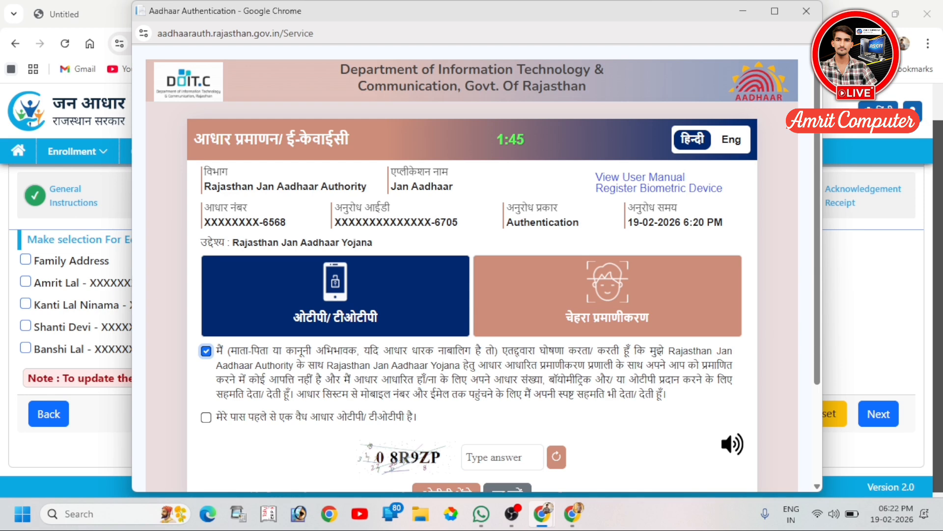
pyautogui.click(502, 457)
pyautogui.write('0')
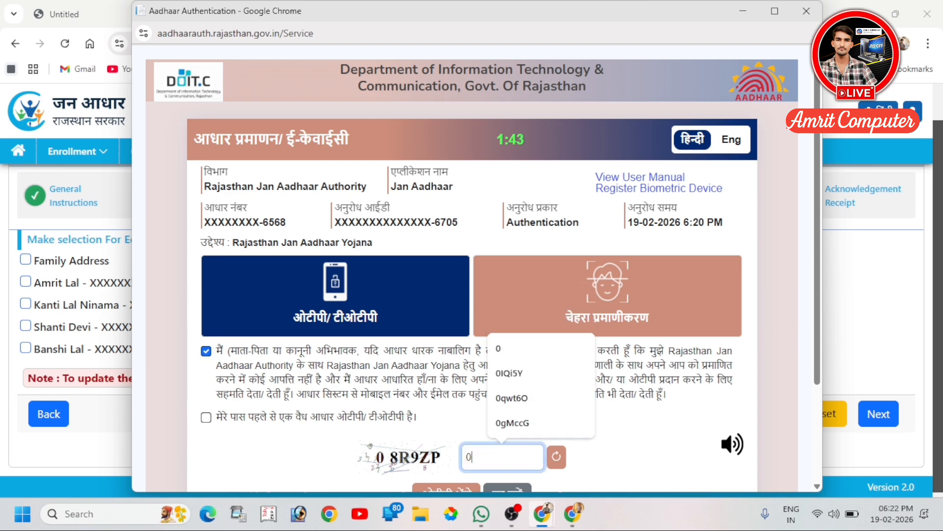
pyautogui.write('8R')
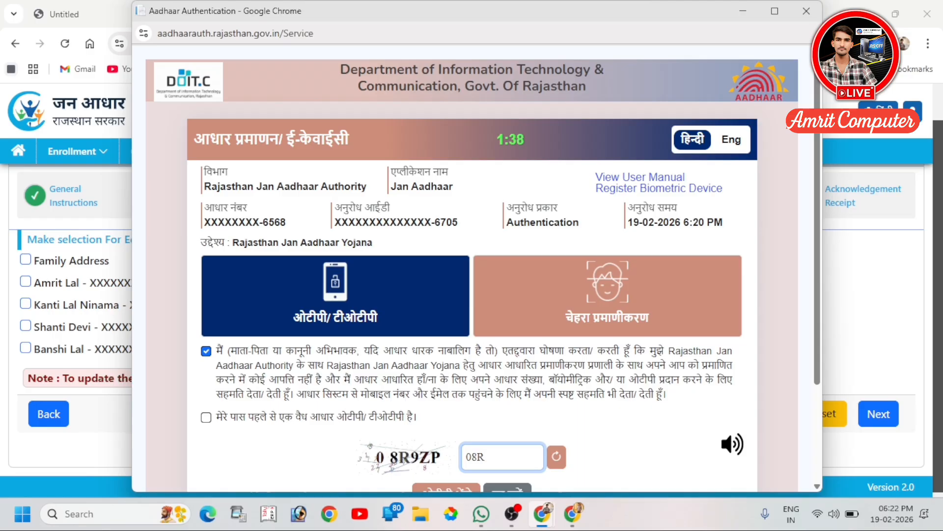
pyautogui.write('ZP')
pyautogui.scroll(-3, 733, 480)
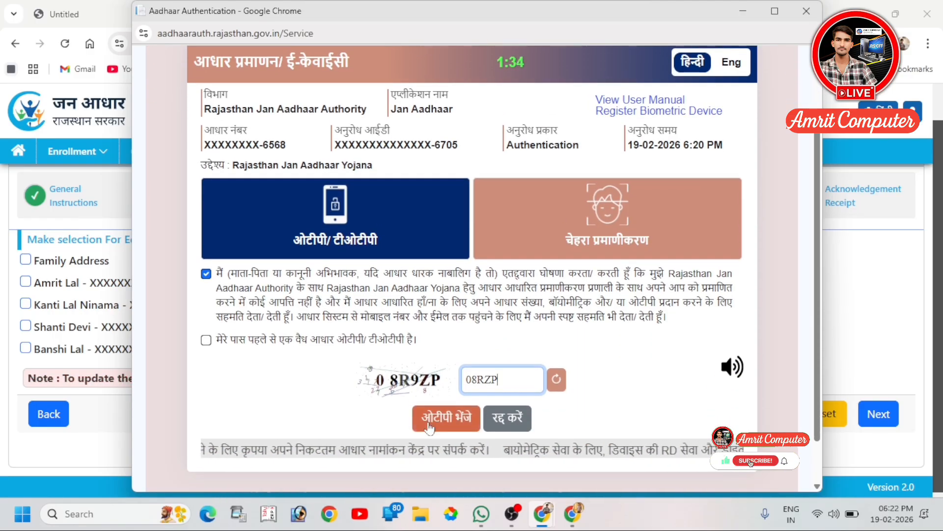
pyautogui.click(429, 426)
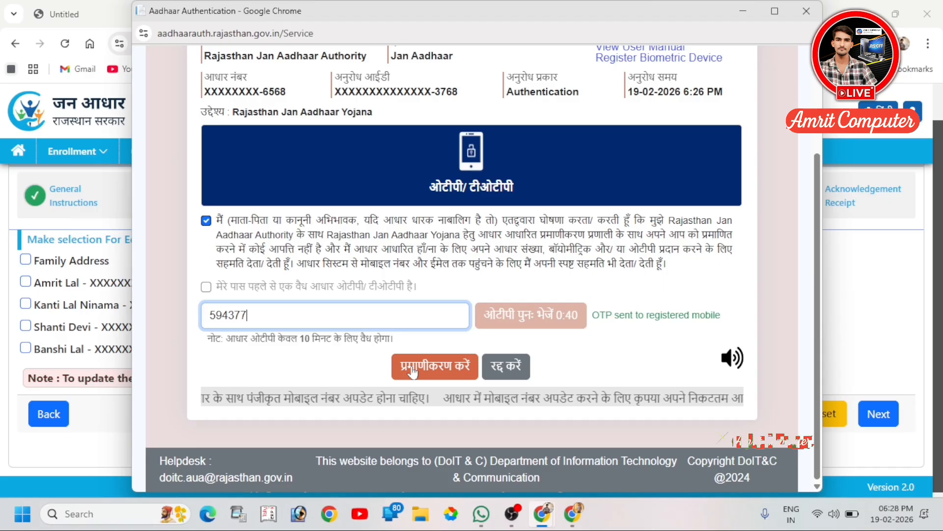
pyautogui.click(412, 372)
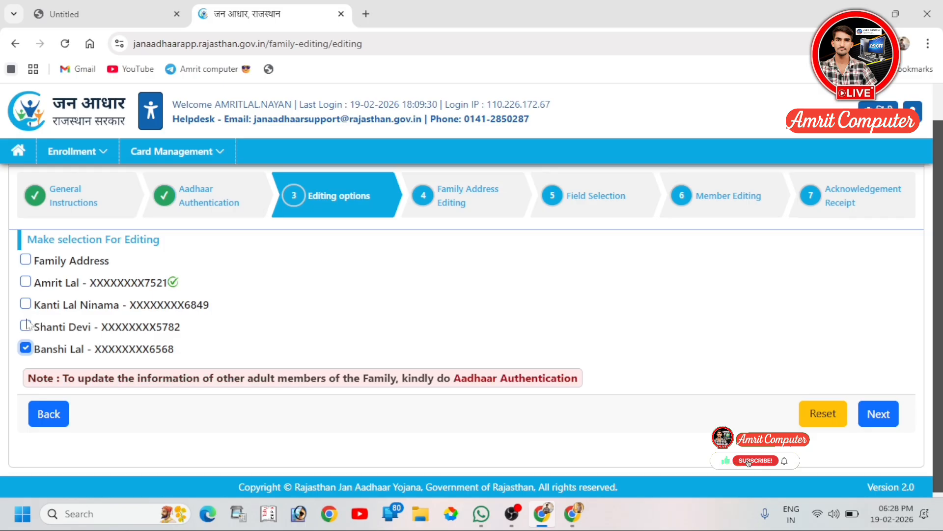
# Untick the first member, keep only the son selected, and advance to Field Selection.
pyautogui.click(26, 283)
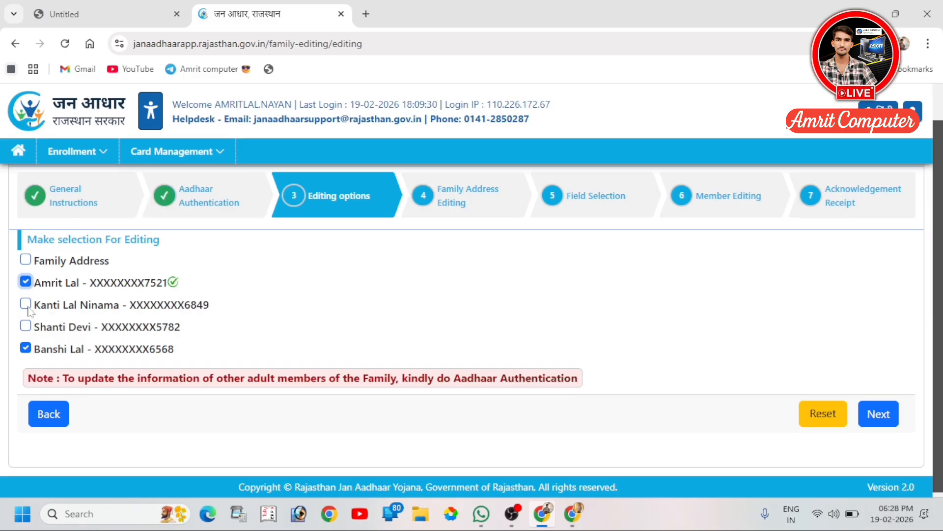
pyautogui.click(26, 284)
pyautogui.click(887, 417)
# Tick Father's Name and Mother's Name and continue to the son's Member Editing form.
pyautogui.scroll(-2, 447, 332)
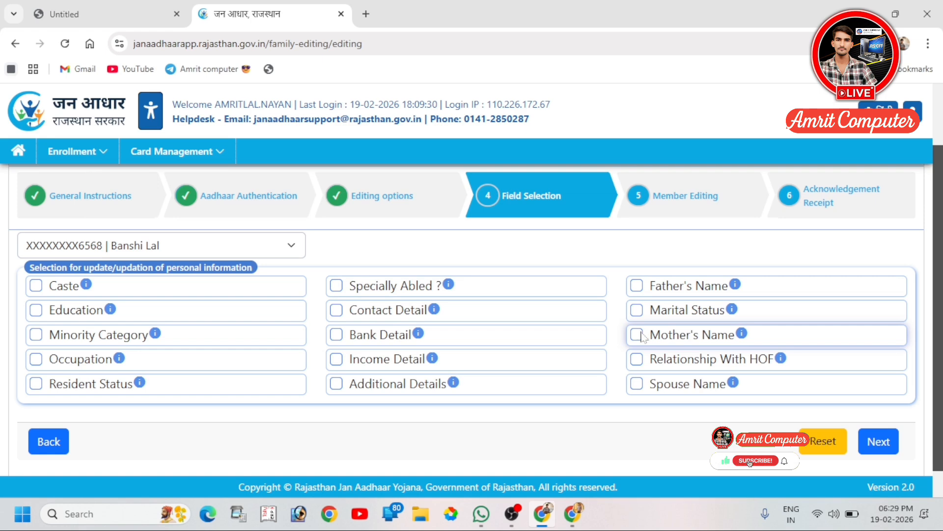
pyautogui.click(637, 287)
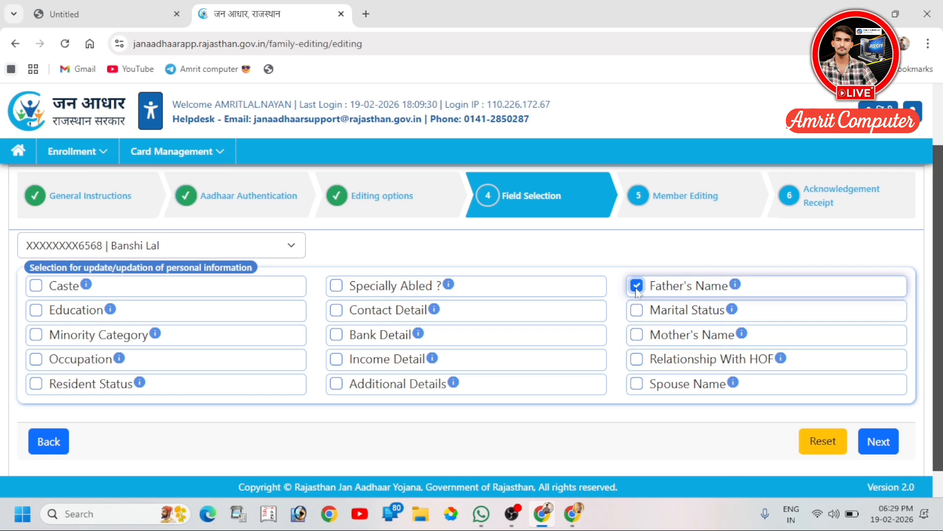
pyautogui.click(638, 337)
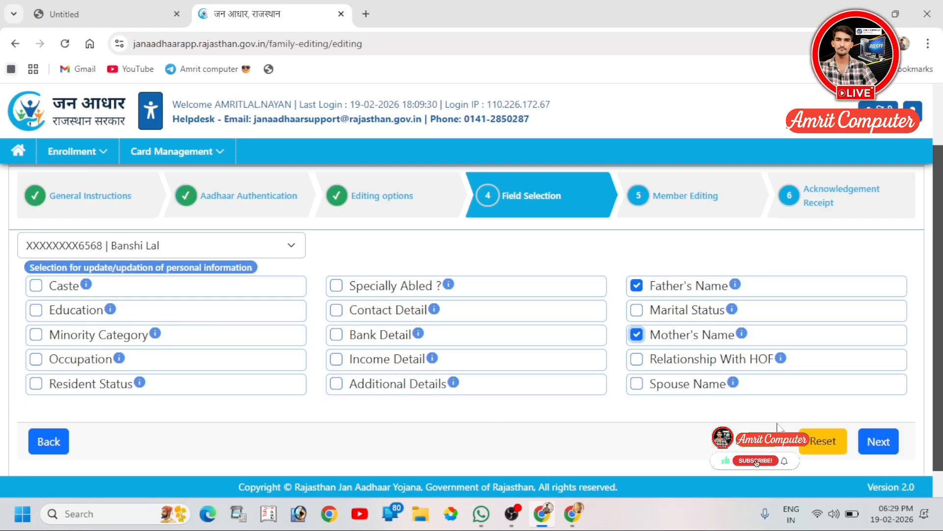
pyautogui.click(870, 440)
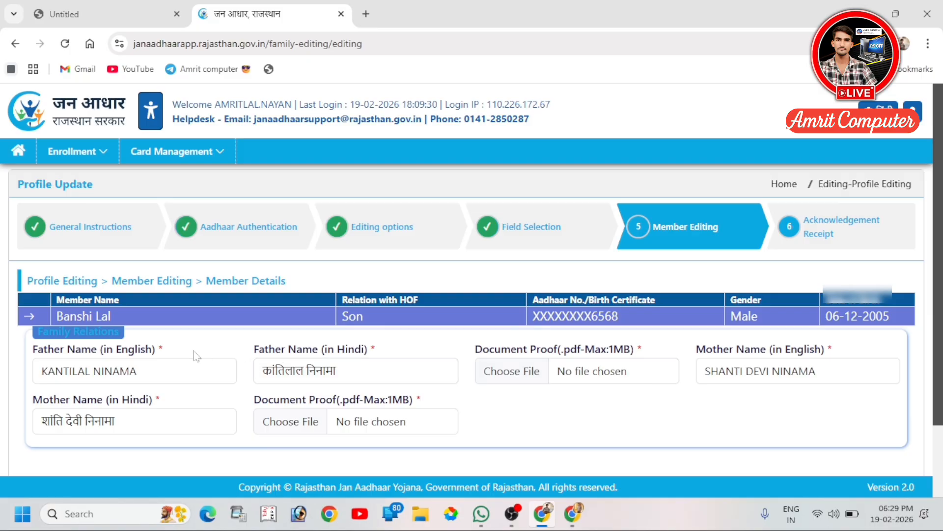
# Remove the surname from the father's English name, split it into two words, and dismiss Hindi suggestions.
pyautogui.scroll(-1, 118, 361)
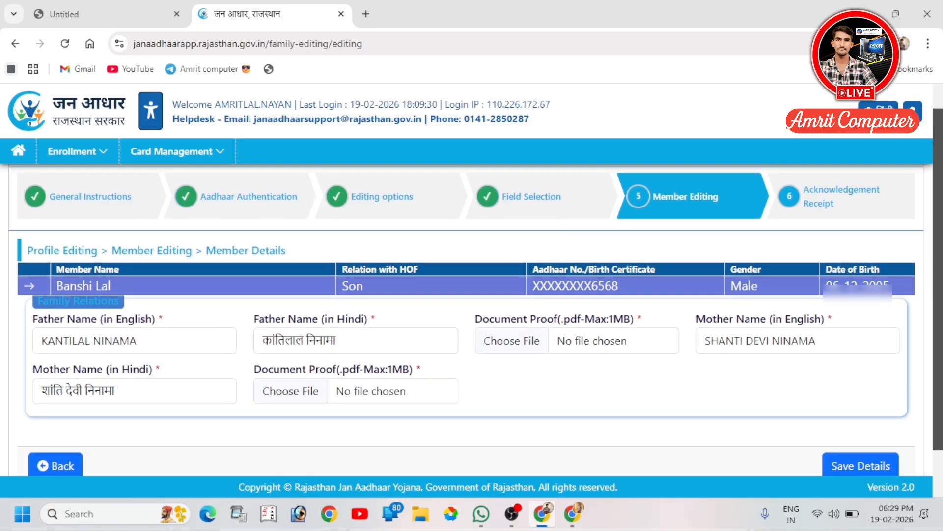
pyautogui.click(63, 340)
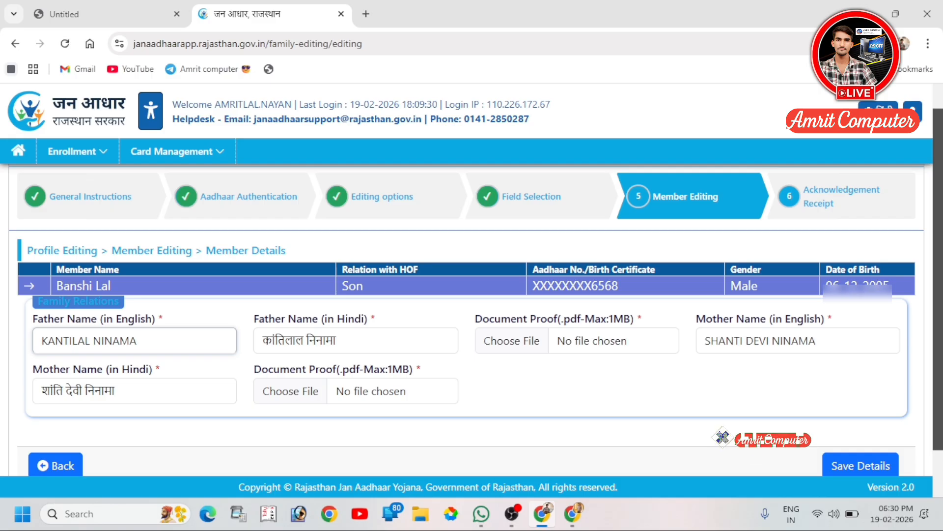
pyautogui.press('BackSpace')
pyautogui.press('BackSpace')
pyautogui.press('BackSpace')
pyautogui.press('BackSpace')
pyautogui.press('BackSpace')
pyautogui.press('BackSpace')
pyautogui.press('BackSpace')
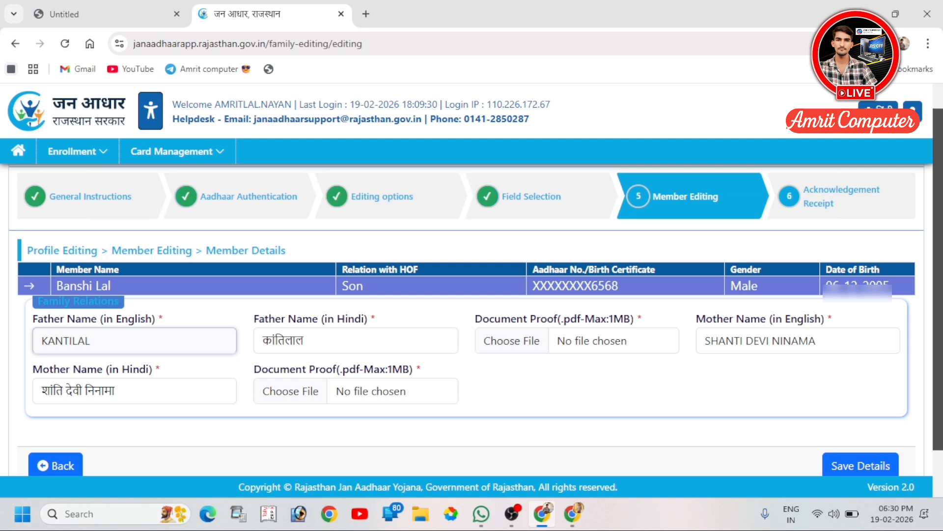
pyautogui.click(72, 340)
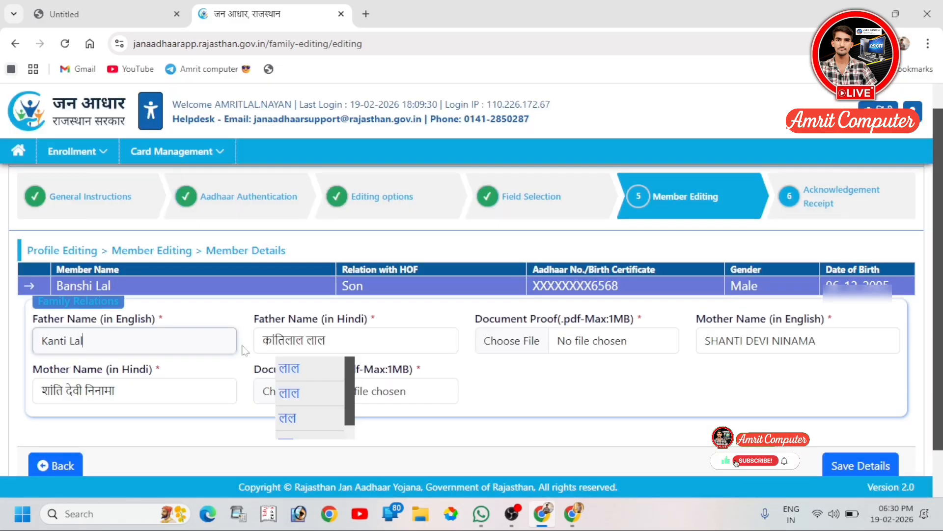
pyautogui.click(296, 364)
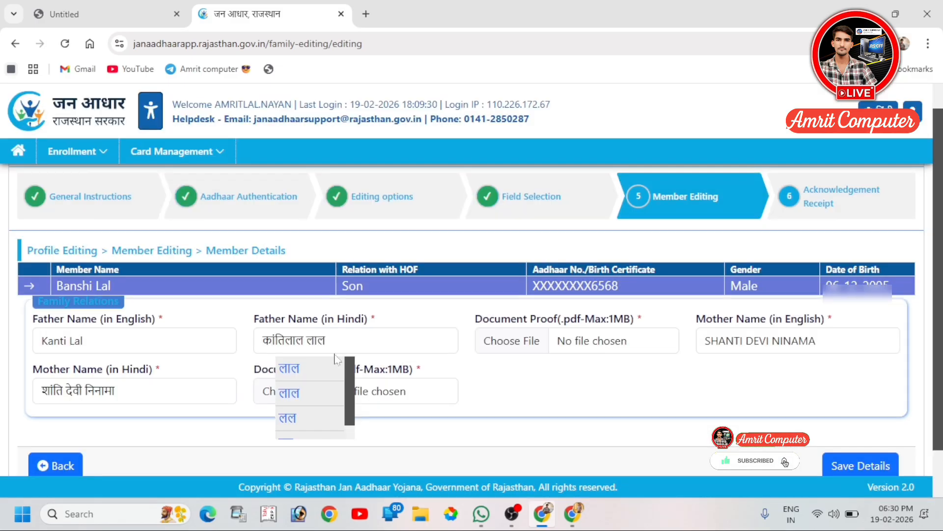
pyautogui.click(295, 369)
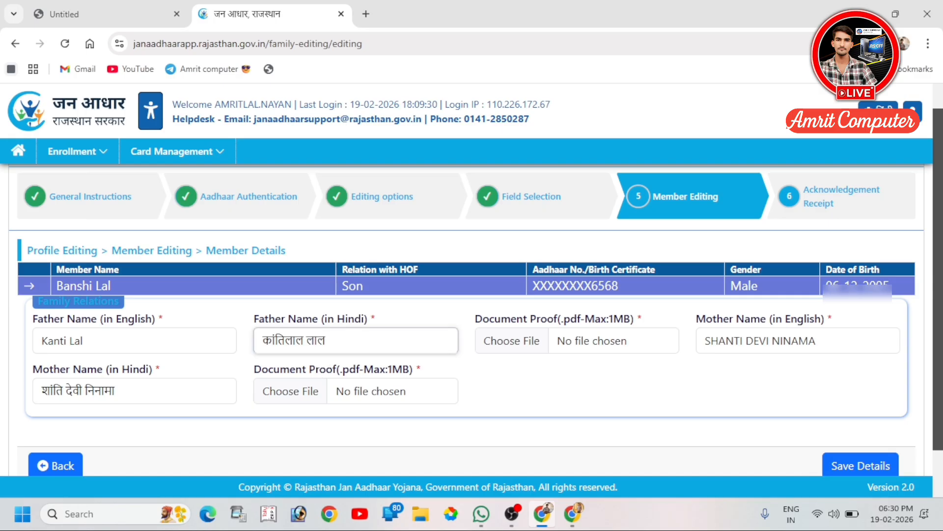
pyautogui.click(294, 363)
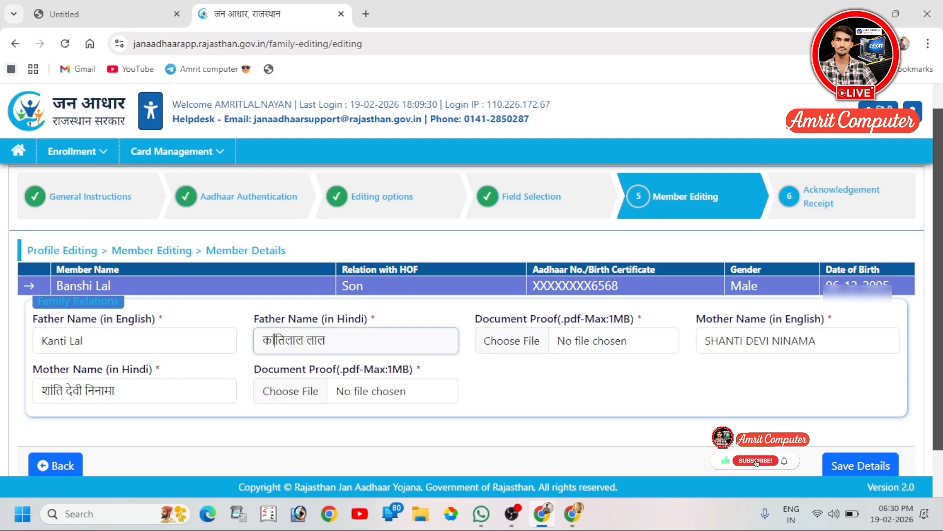
# Retype the father's Hindi name in Devanagari using the Hindi keyboard, then open his proof-document file picker.
pyautogui.press('BackSpace')
pyautogui.press('BackSpace')
pyautogui.press('BackSpace')
pyautogui.press('BackSpace')
pyautogui.press('BackSpace')
pyautogui.press('BackSpace')
pyautogui.press('BackSpace')
pyautogui.press('BackSpace')
pyautogui.press('BackSpace')
pyautogui.press('BackSpace')
pyautogui.press('BackSpace')
pyautogui.press('BackSpace')
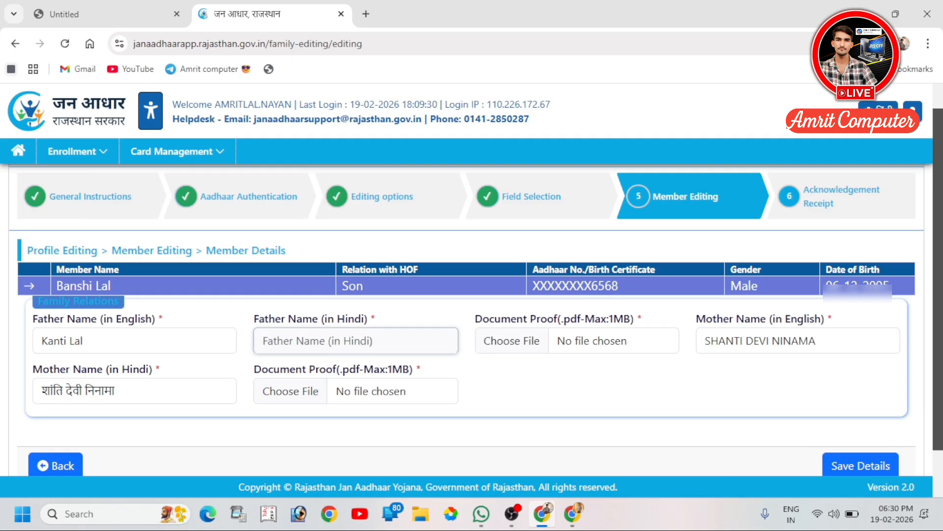
pyautogui.click(791, 514)
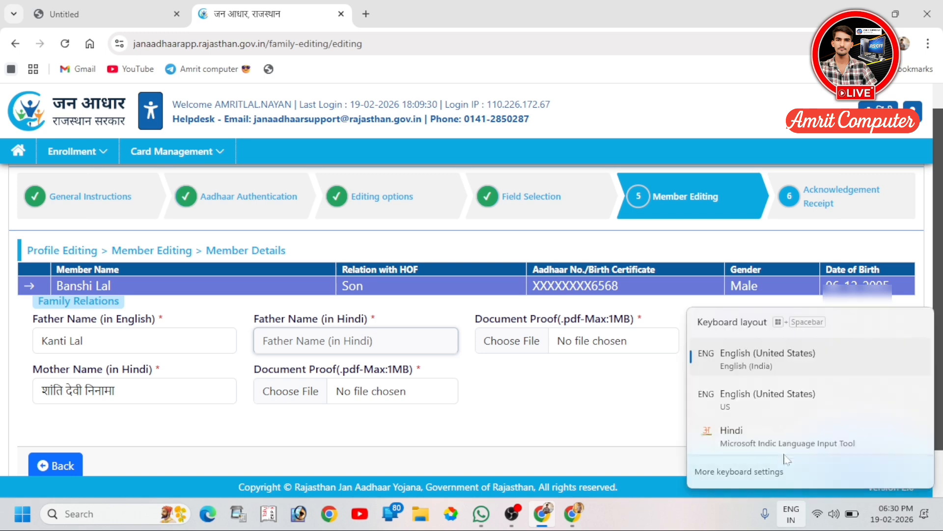
pyautogui.click(771, 437)
pyautogui.write('kan')
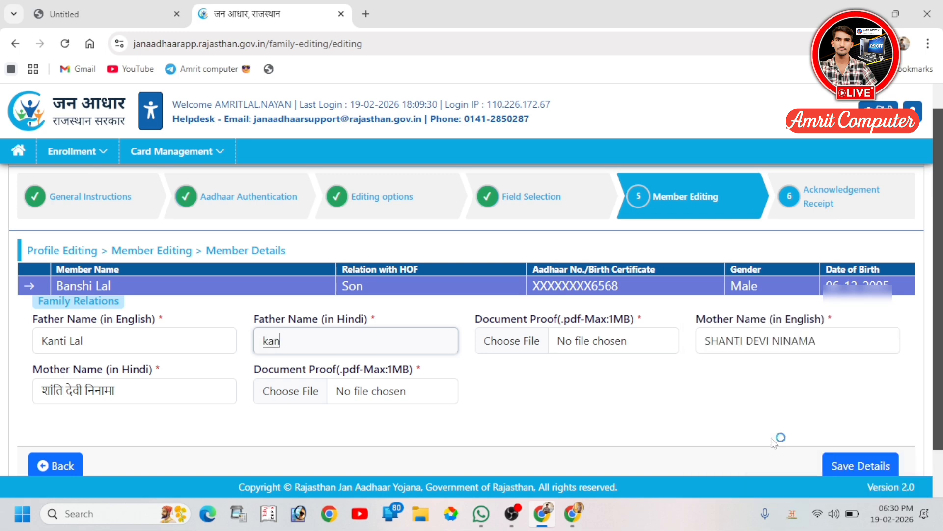
pyautogui.write('ti')
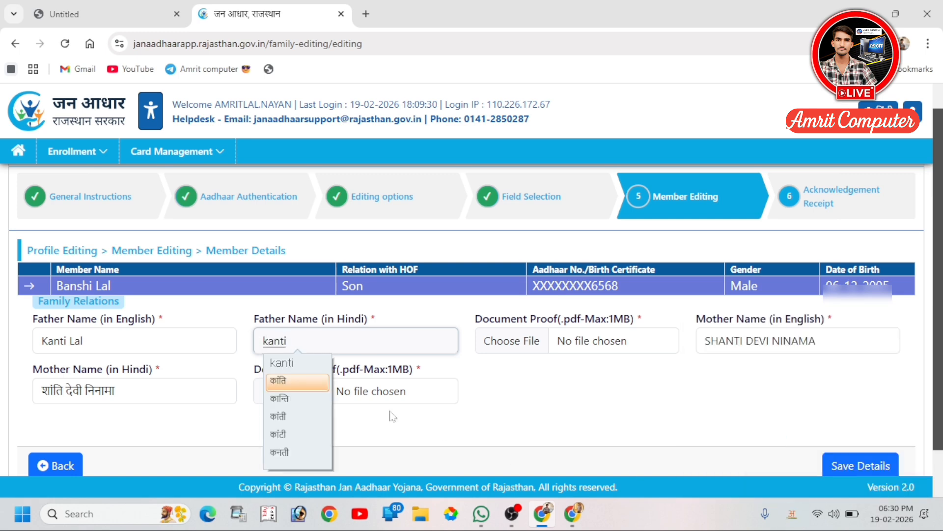
pyautogui.click(288, 399)
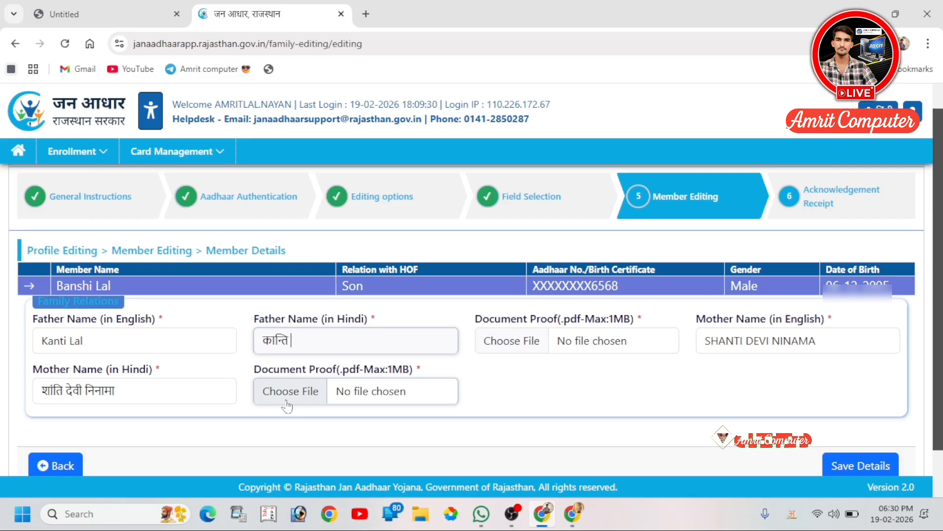
pyautogui.write('lal')
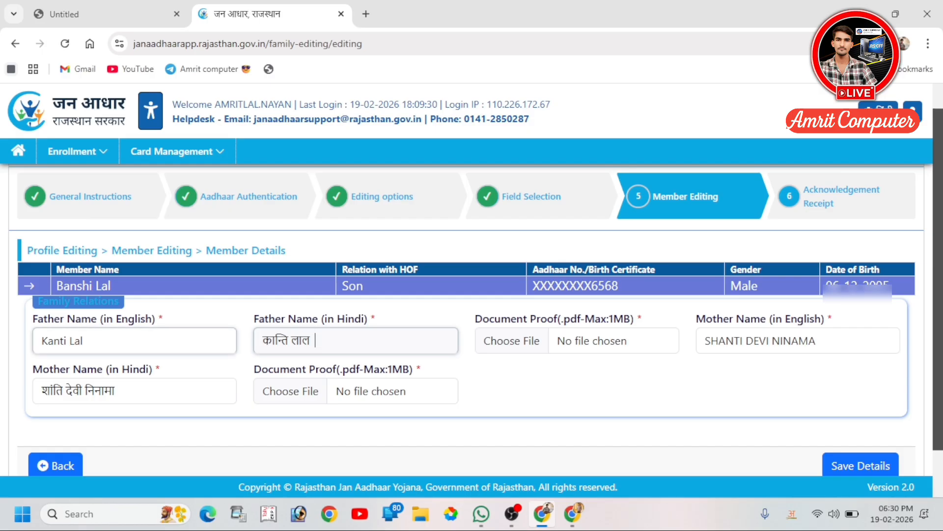
pyautogui.click(535, 345)
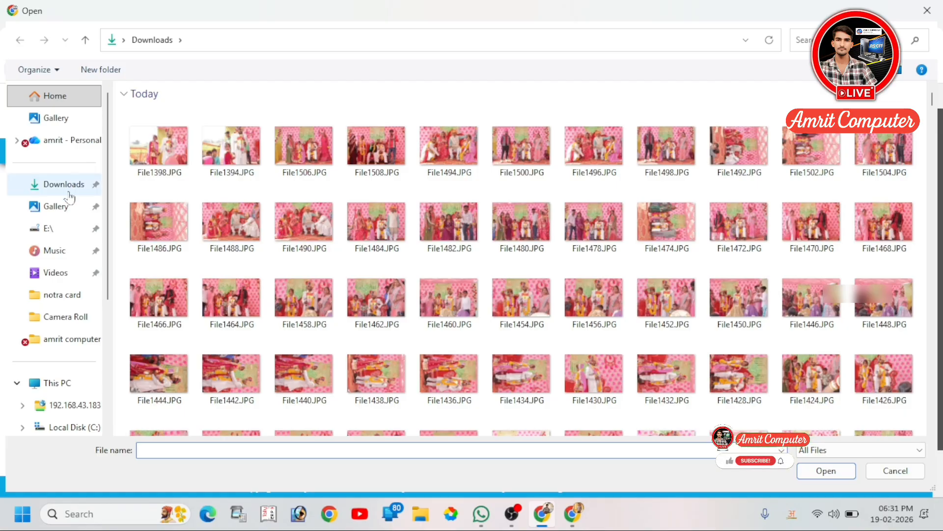
# Try renaming the downloaded proof PDF to the member's name, then cancel the file-in-use warning.
pyautogui.click(68, 190)
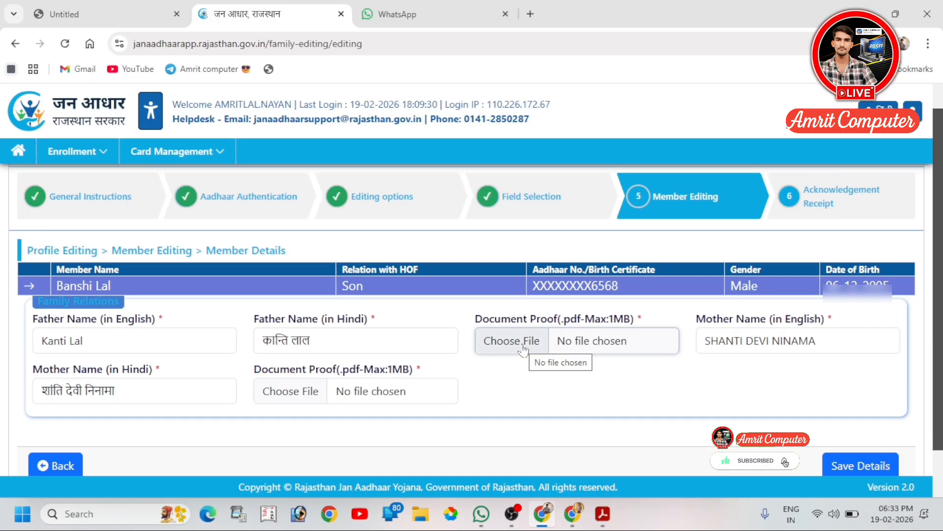
pyautogui.click(524, 348)
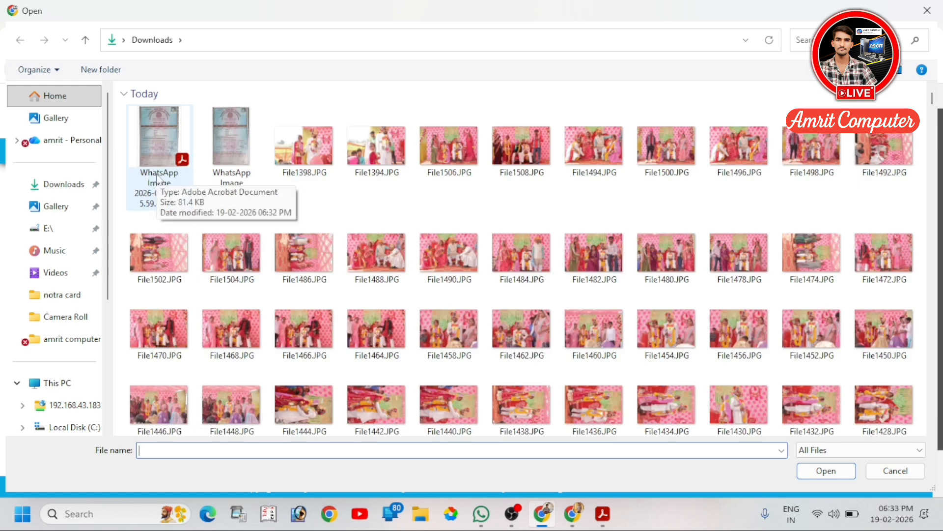
pyautogui.click(158, 180)
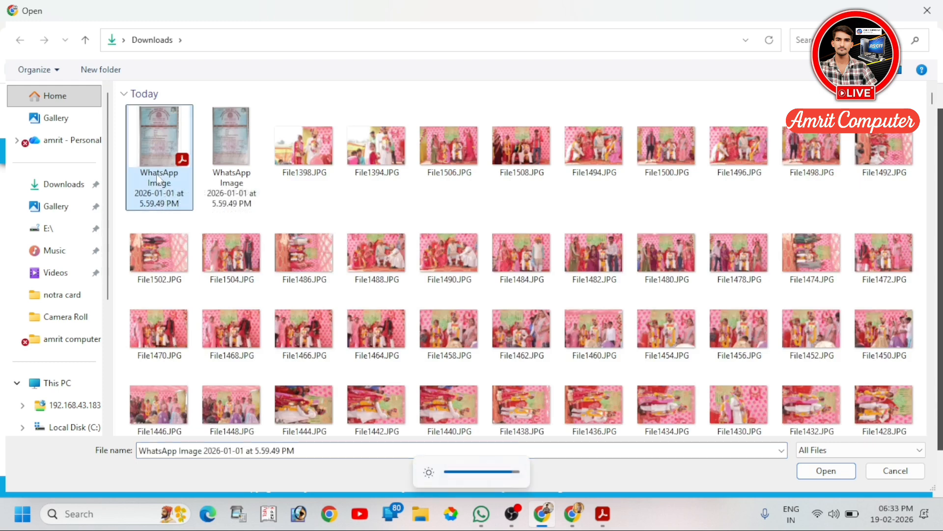
pyautogui.click(157, 180)
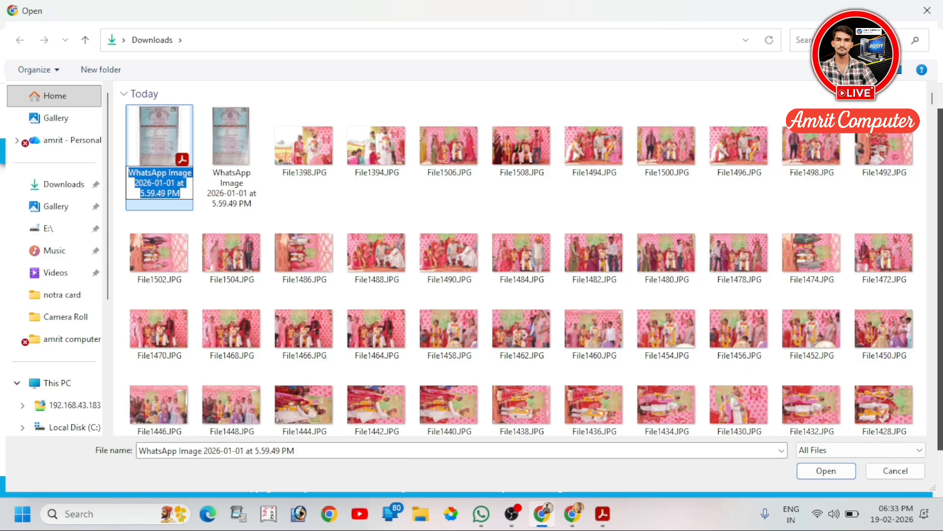
pyautogui.write('BANSI')
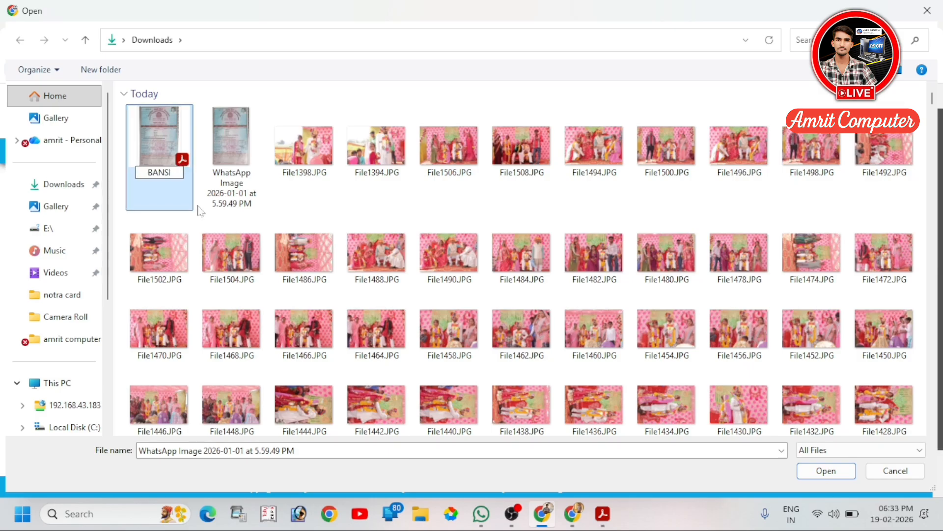
pyautogui.press('Return')
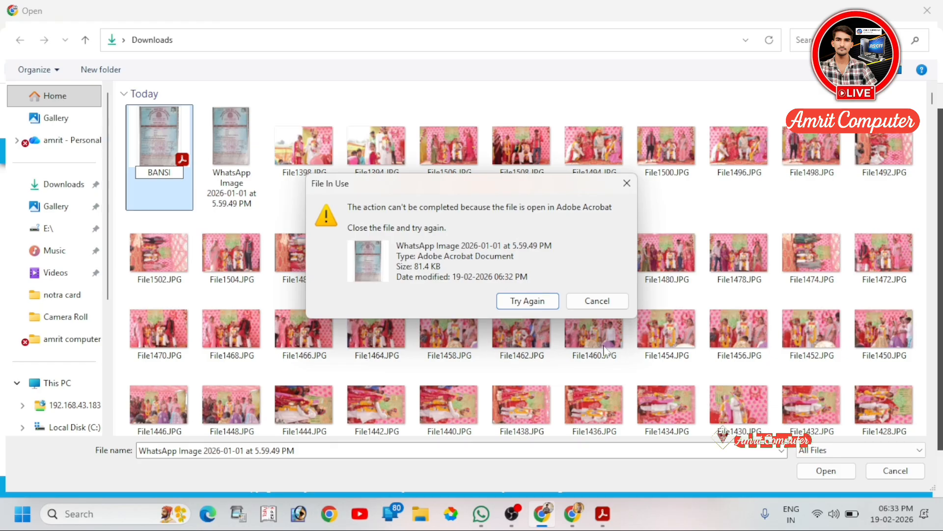
pyautogui.click(607, 304)
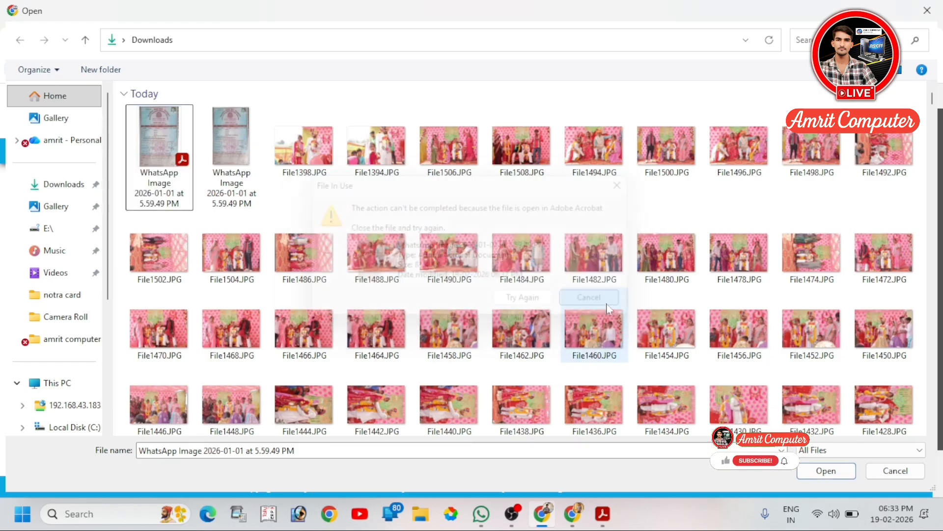
# Rename the WhatsApp PDF to the member's name with '10' and attach it as father's proof.
pyautogui.click(168, 190)
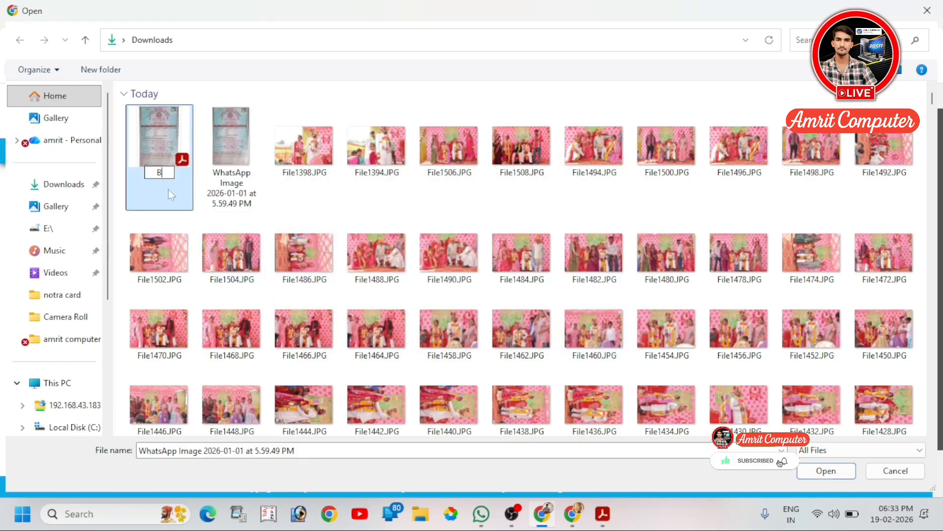
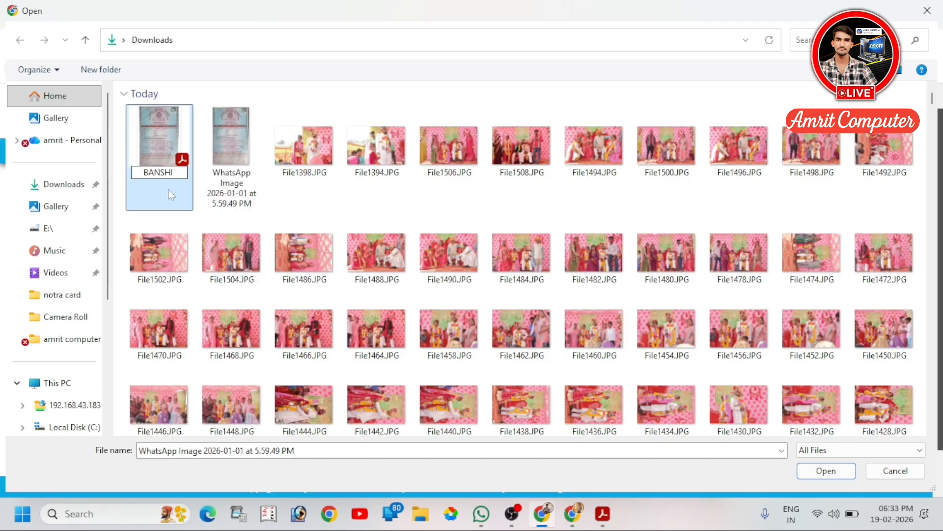
pyautogui.press('Return')
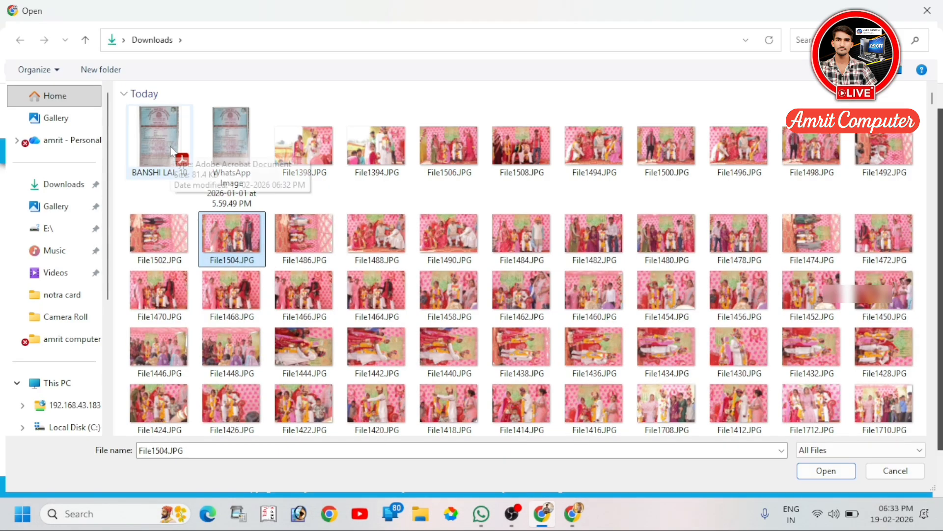
pyautogui.doubleClick(170, 146)
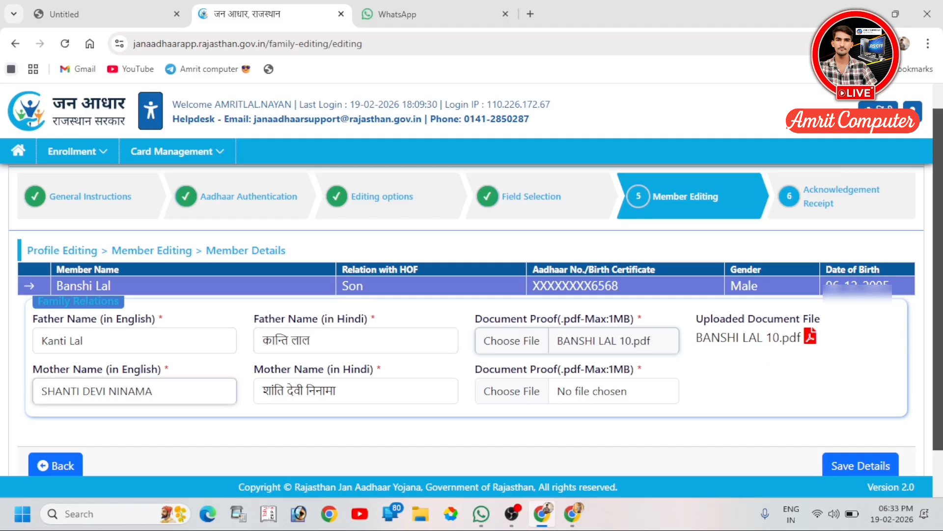
# Delete the surname from the mother's English name and return to the file browser for her proof.
pyautogui.press('BackSpace')
pyautogui.press('BackSpace')
pyautogui.press('BackSpace')
pyautogui.press('BackSpace')
pyautogui.press('BackSpace')
pyautogui.press('BackSpace')
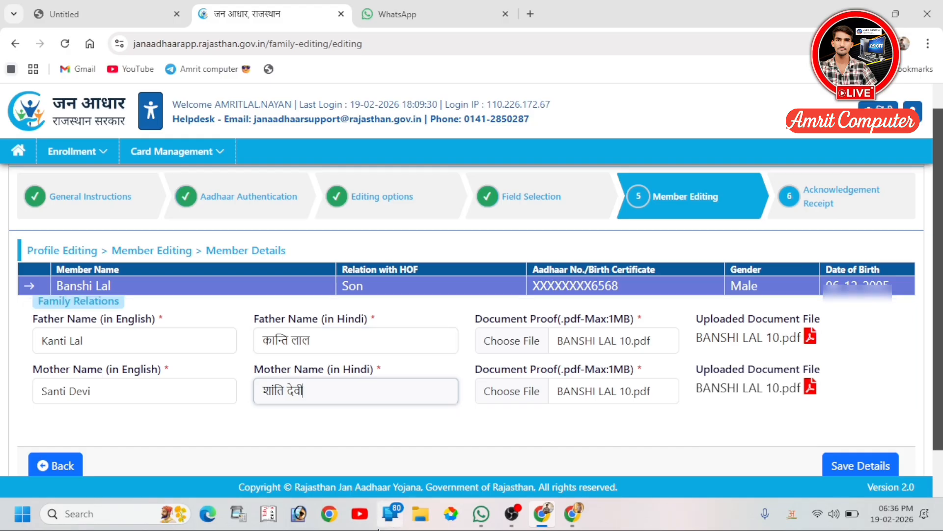
pyautogui.click(421, 516)
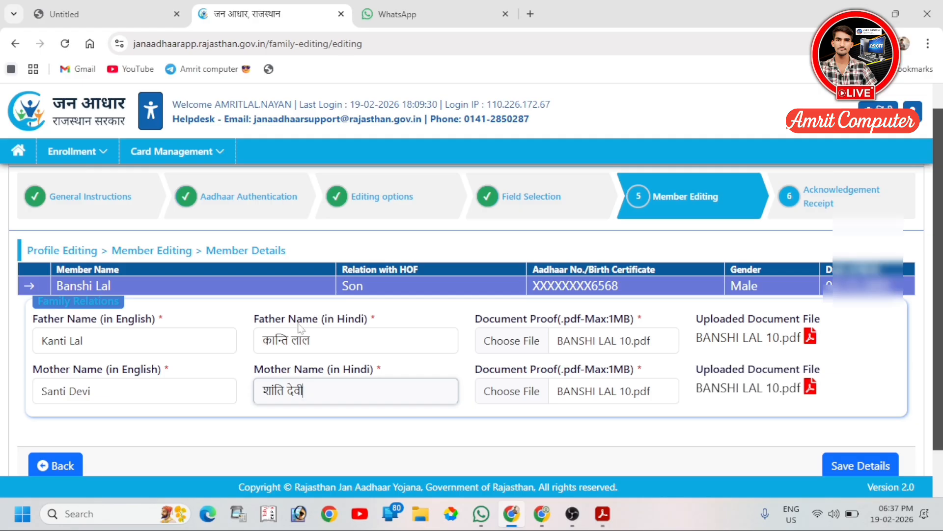
# Save the corrected member details and enter the displayed captcha on the review page.
pyautogui.scroll(-2, 299, 328)
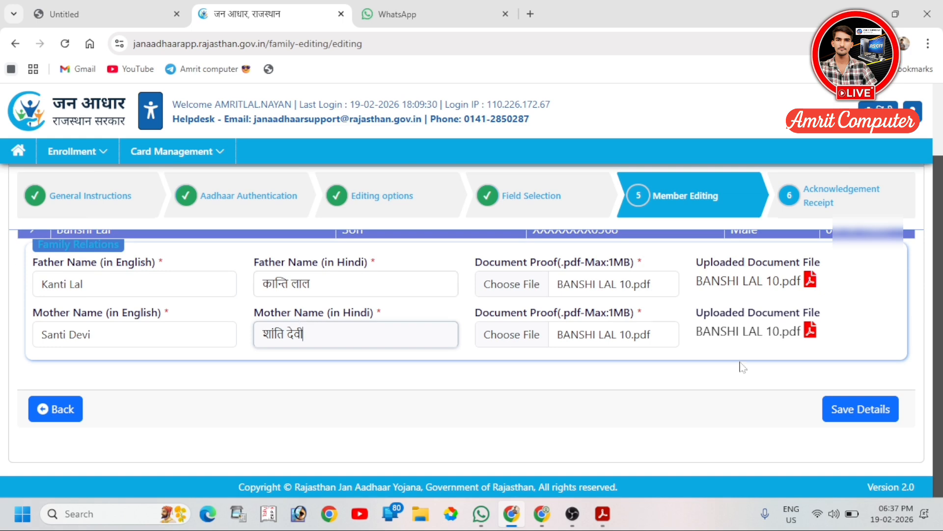
pyautogui.click(840, 412)
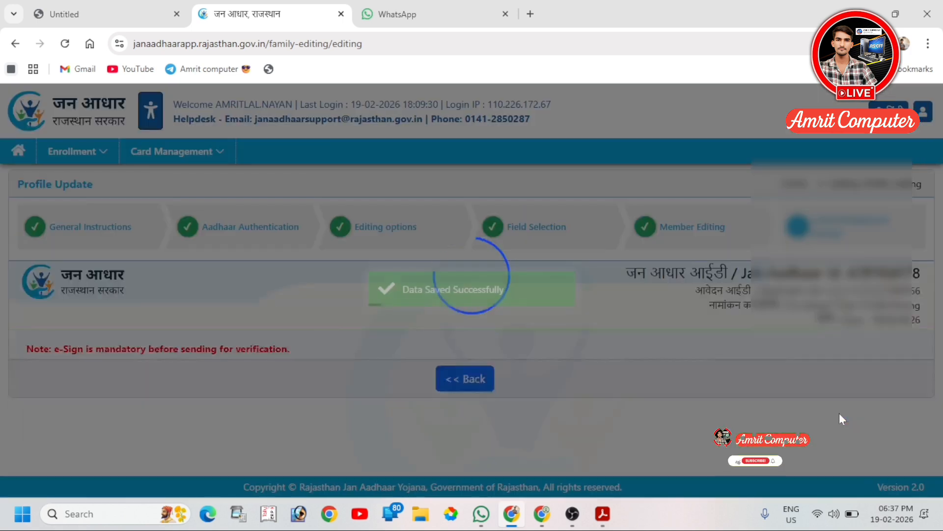
pyautogui.scroll(-1, 423, 352)
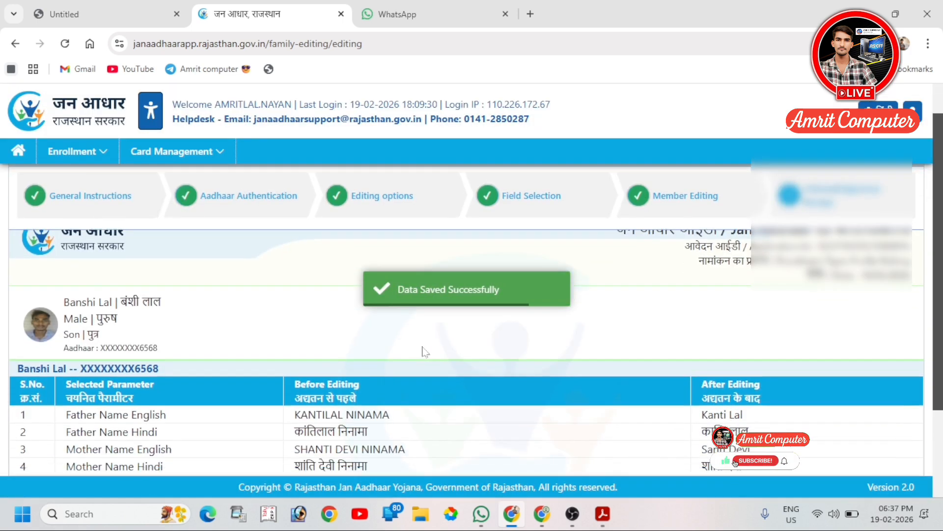
pyautogui.scroll(-1, 422, 347)
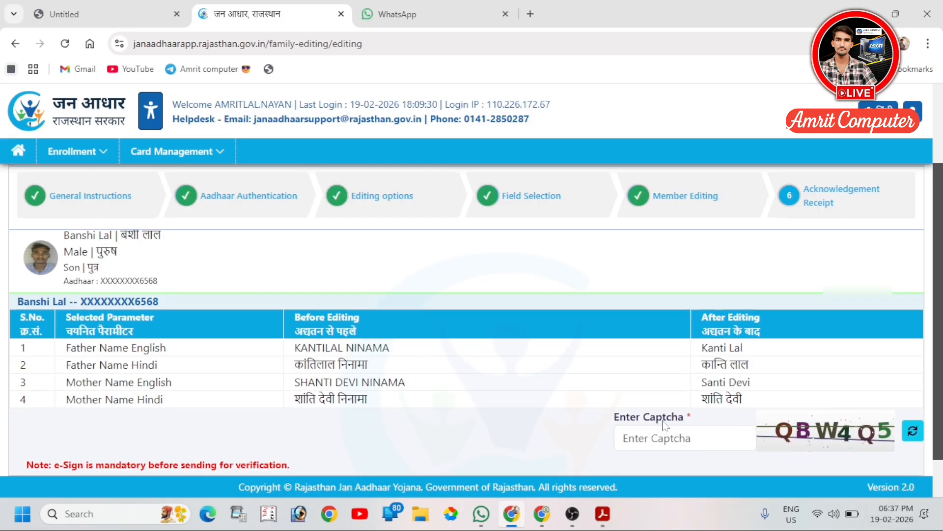
pyautogui.click(656, 438)
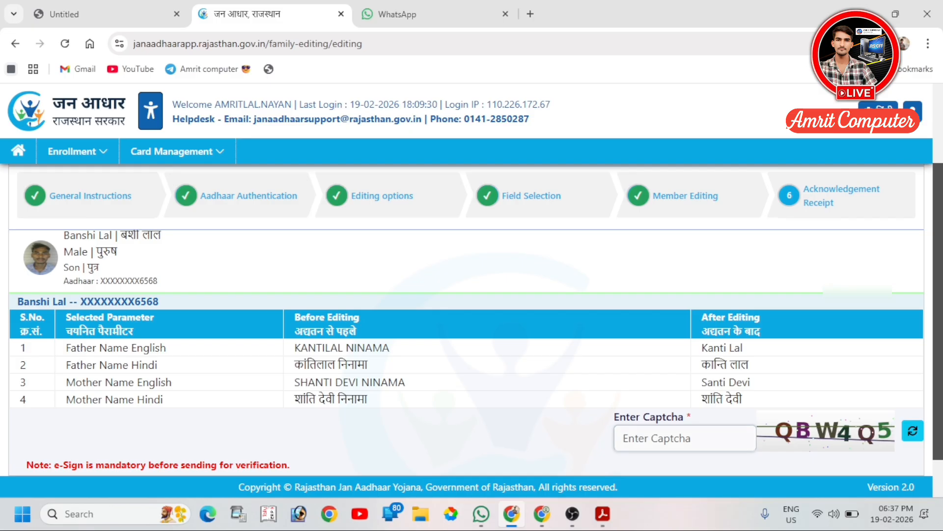
pyautogui.write('QBW')
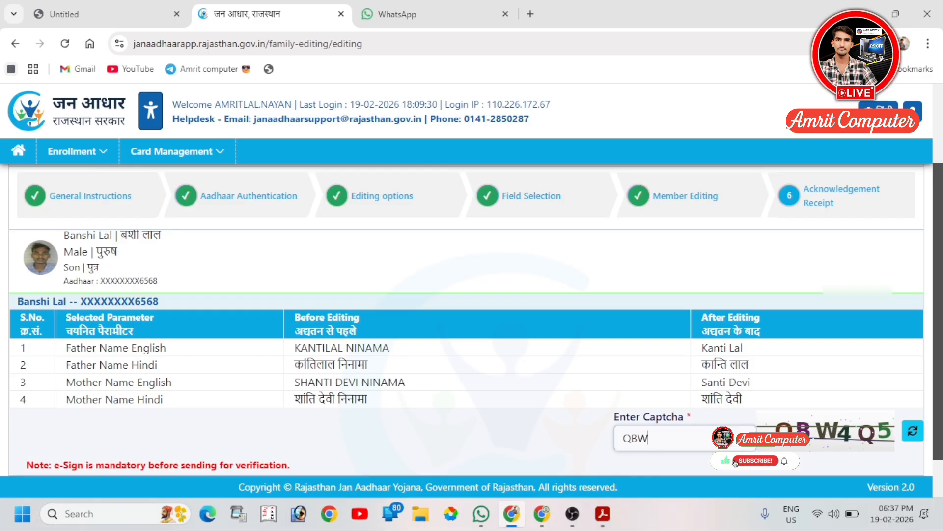
pyautogui.write('4Q5')
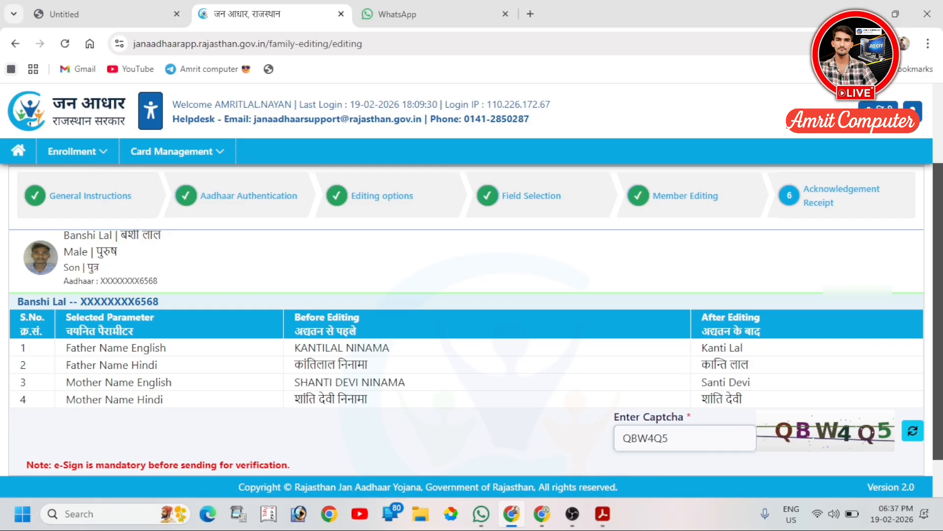
pyautogui.scroll(-1, 684, 445)
# Choose Aadhaar eSign for the member, accept the consent terms and request an OTP.
pyautogui.click(498, 444)
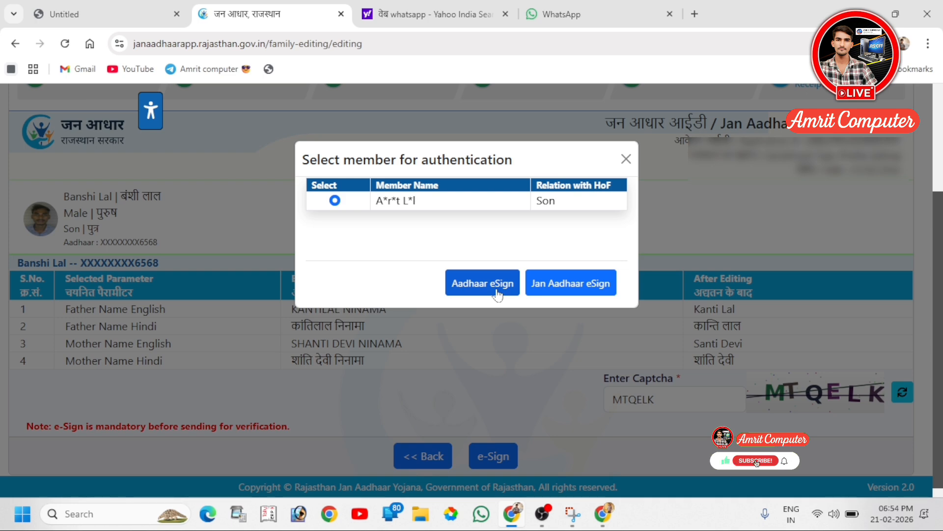
pyautogui.click(497, 287)
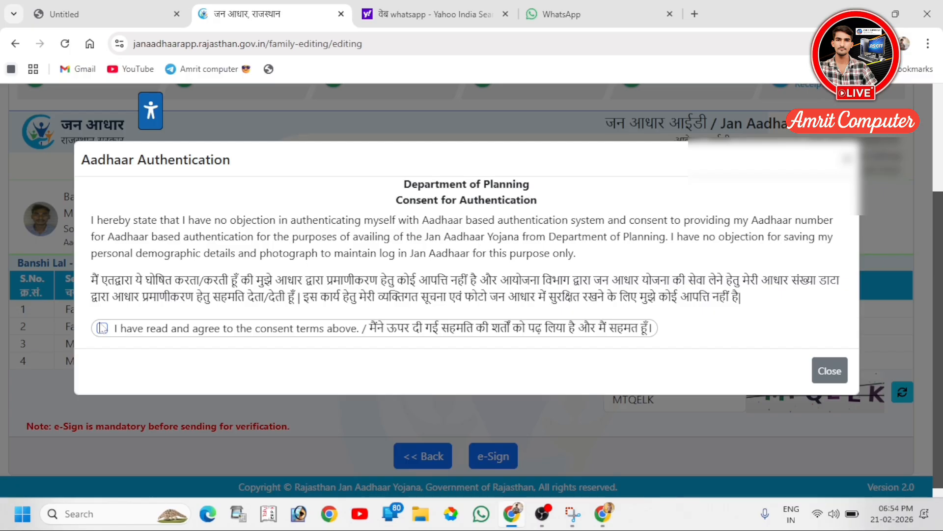
pyautogui.click(102, 328)
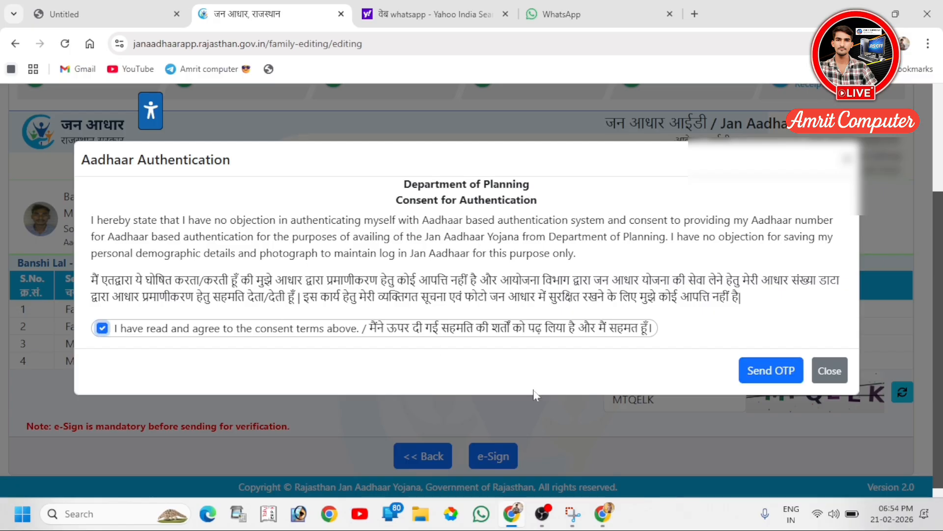
pyautogui.click(791, 366)
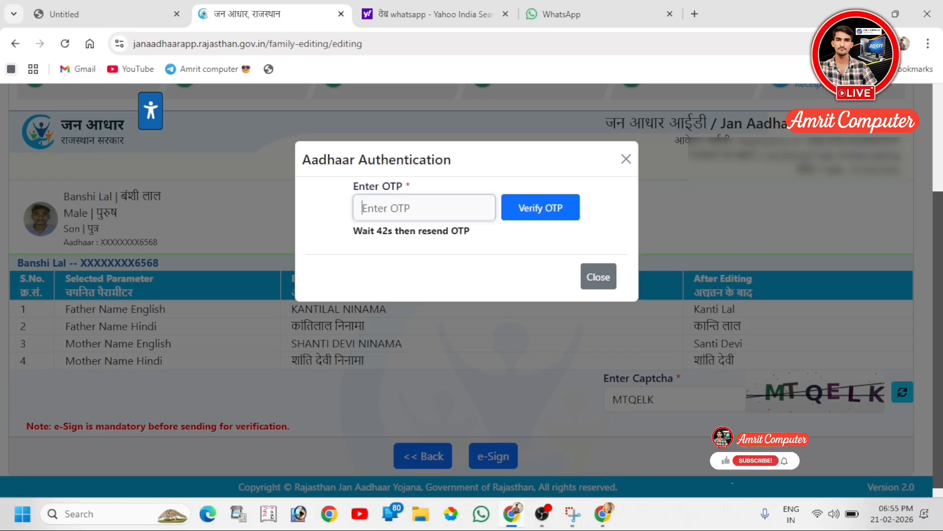
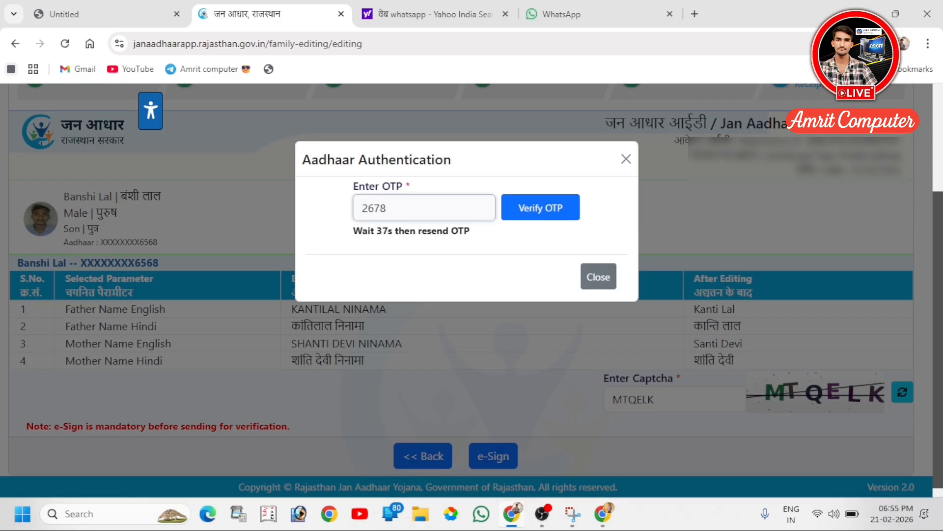
# Enter the received OTP and verify it to save the e-signed application.
pyautogui.click(524, 214)
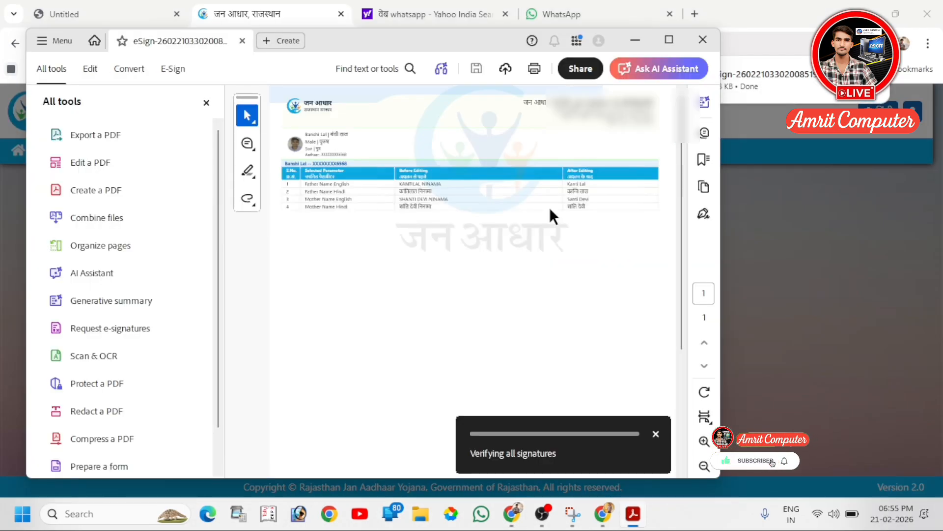
# Maximize the eSign PDF in Acrobat to review the name changes, then close it.
pyautogui.click(677, 48)
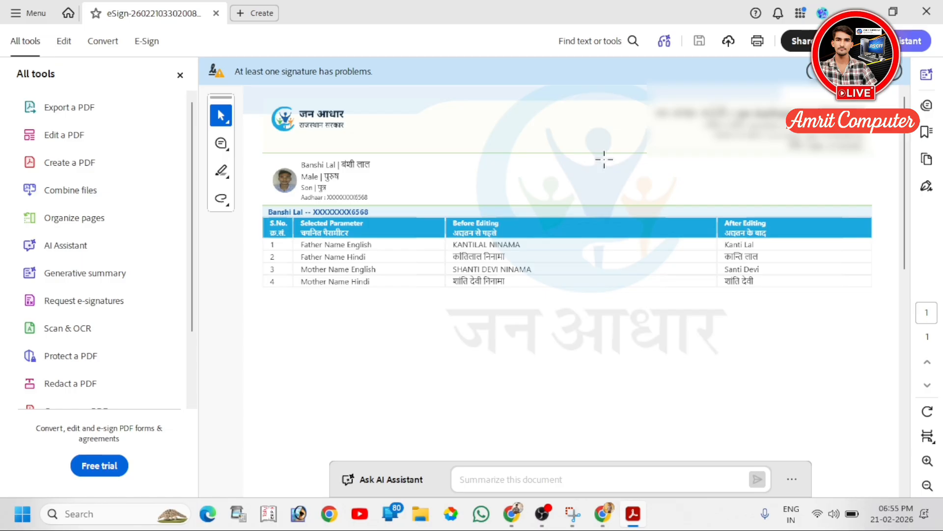
pyautogui.click(918, 15)
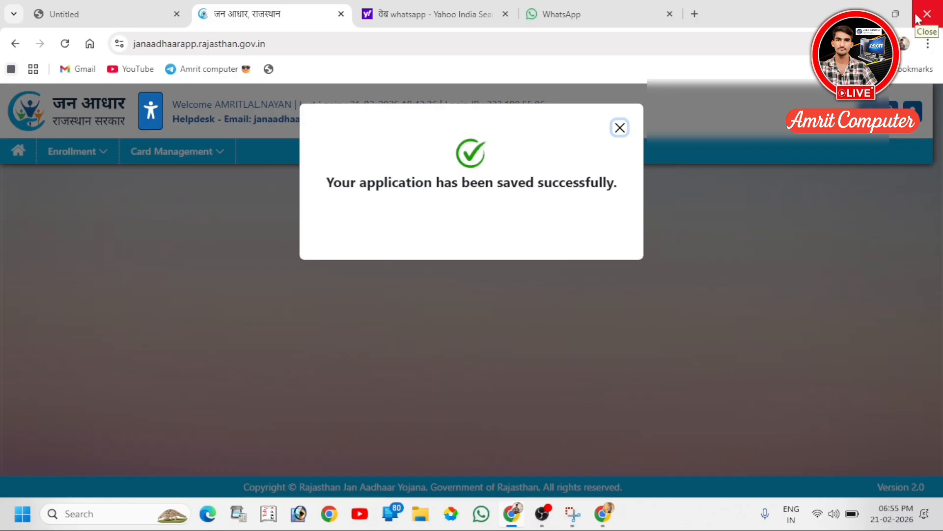